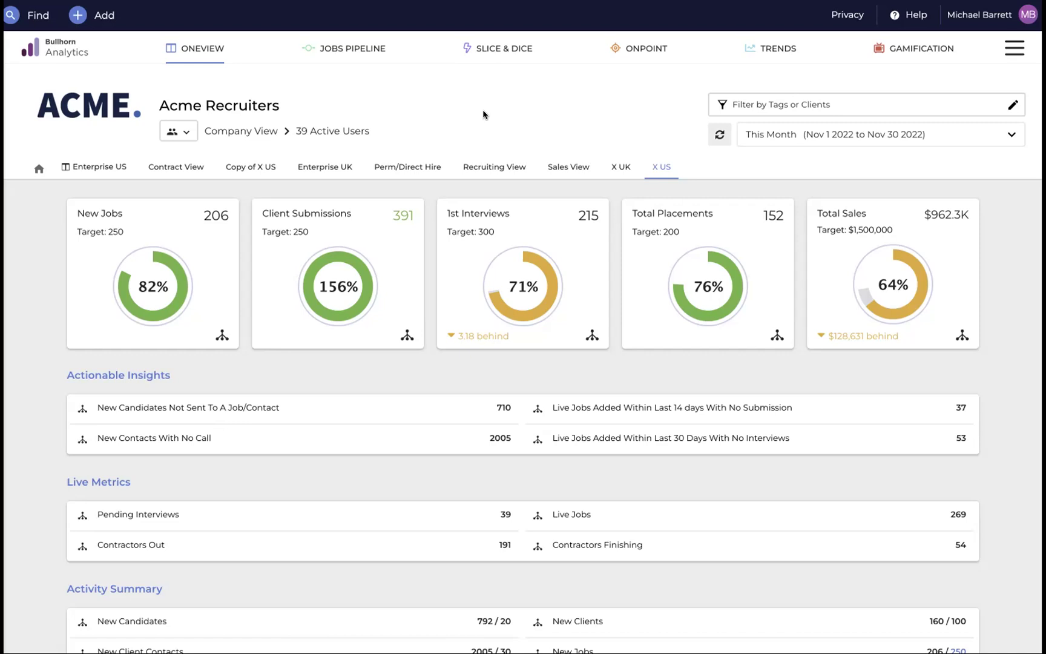
Switch the OneView dashboard to the Boston group and view its New Jobs leaderboard.
{"action": "left_click", "coordinate": [185, 130]}
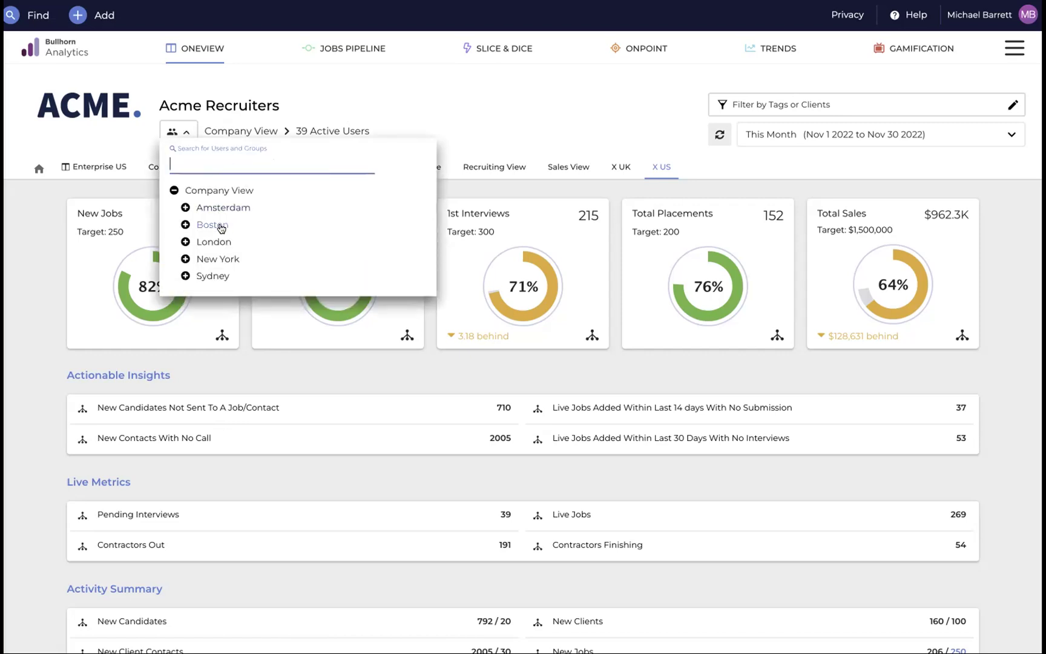
{"action": "left_click", "coordinate": [221, 226]}
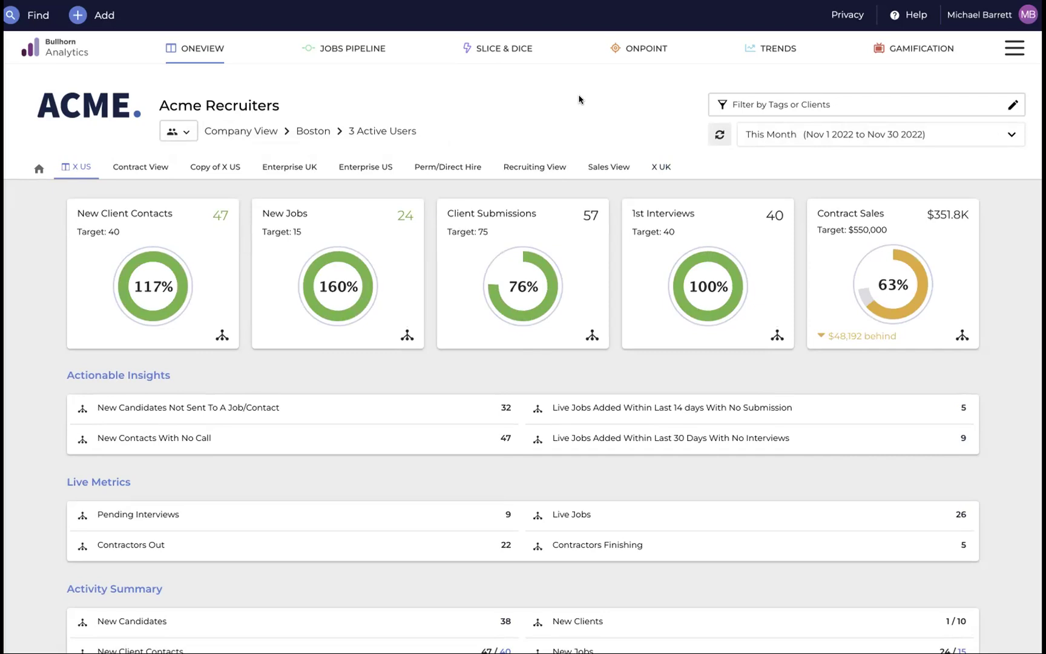
{"action": "left_click", "coordinate": [327, 285]}
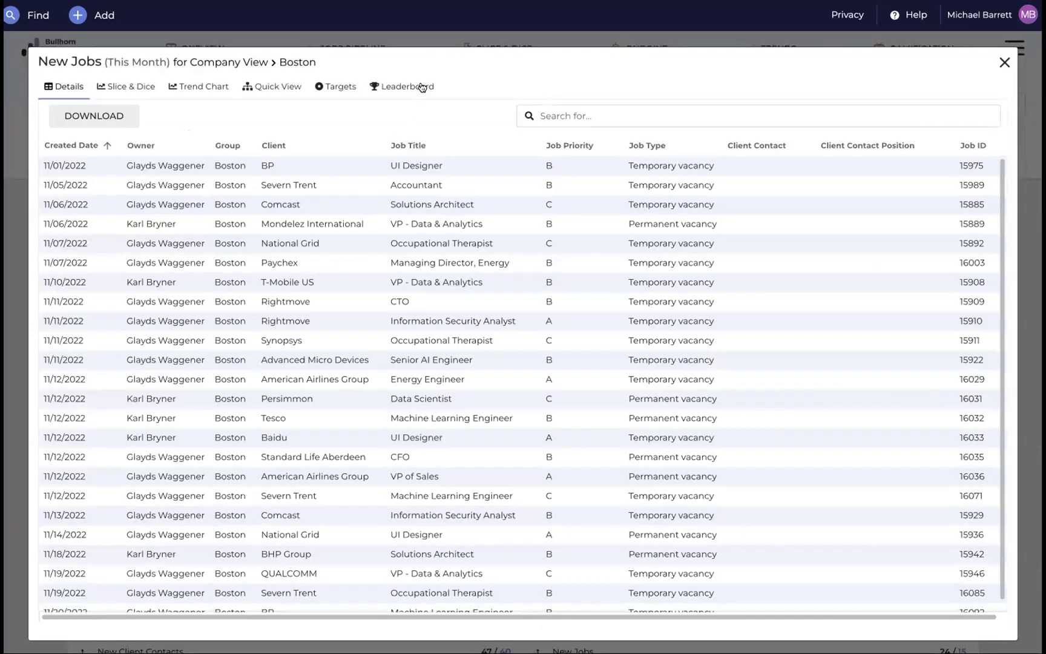
{"action": "left_click", "coordinate": [422, 87]}
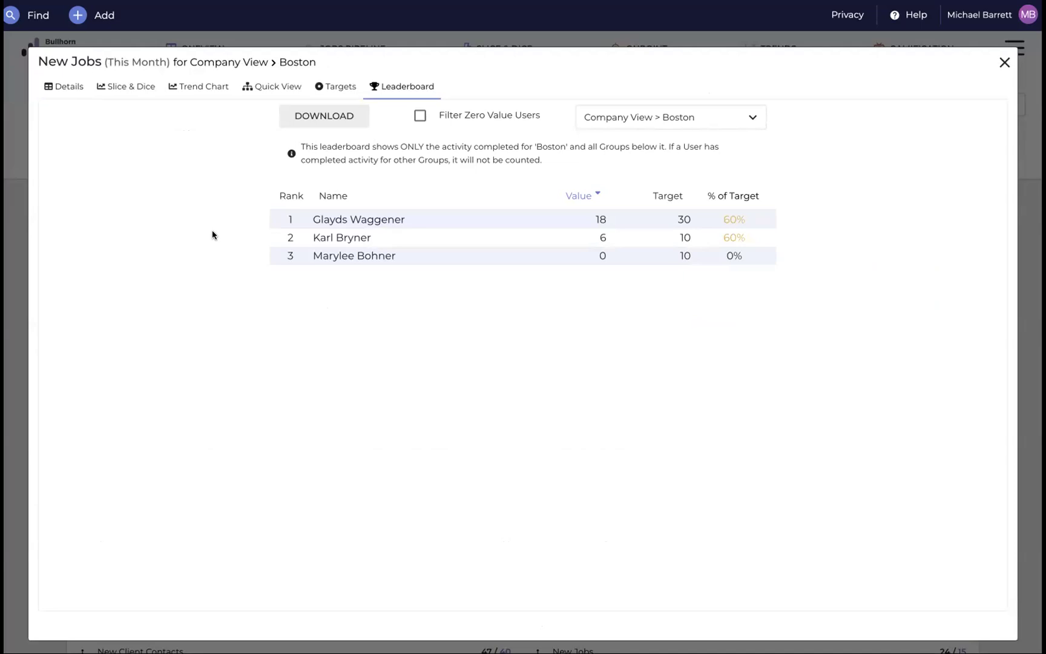
{"action": "left_click", "coordinate": [1004, 64]}
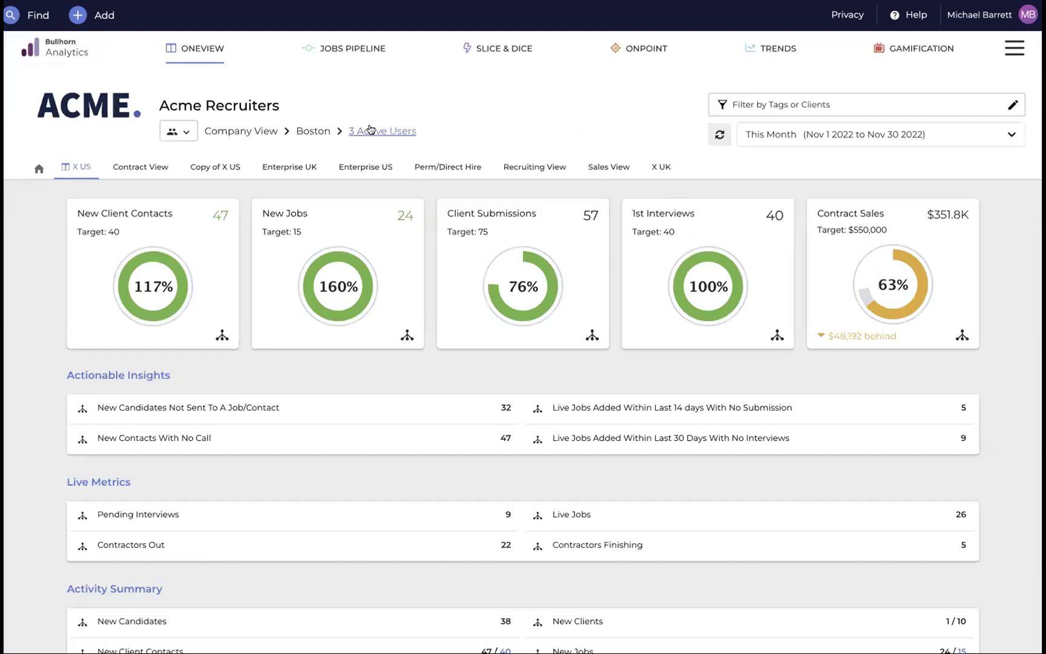
Open the dashboard of Boston's top-ranked New Jobs user and view the New Candidates Not Sent To A Job/Contact details.
{"action": "left_click", "coordinate": [388, 131]}
{"action": "left_click", "coordinate": [145, 177]}
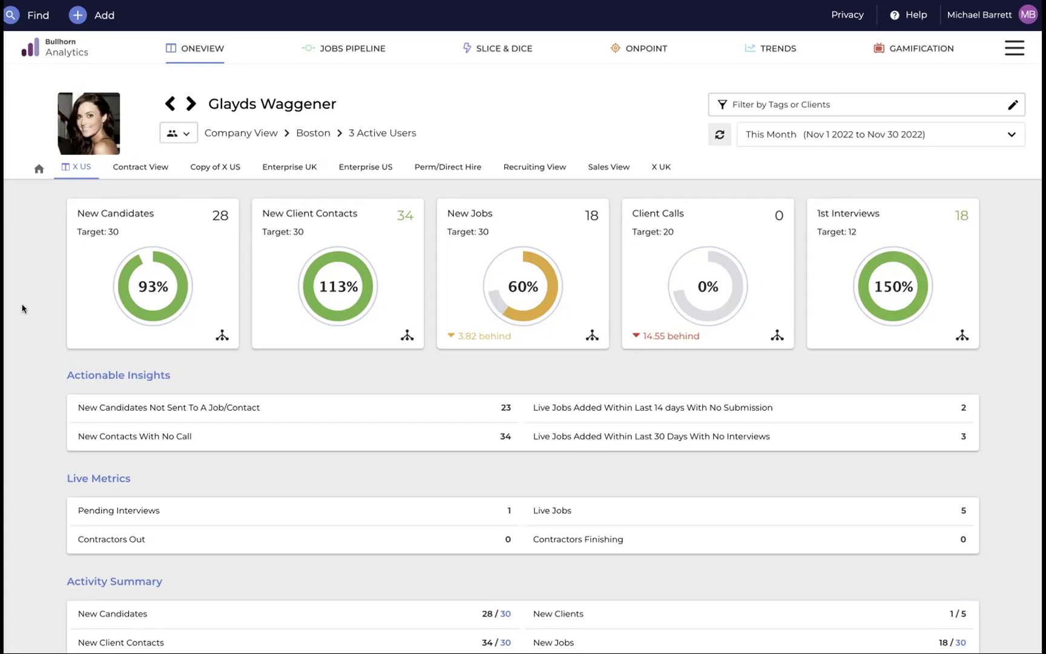
{"action": "scroll", "coordinate": [22, 309], "scroll_direction": "down", "scroll_amount": 1}
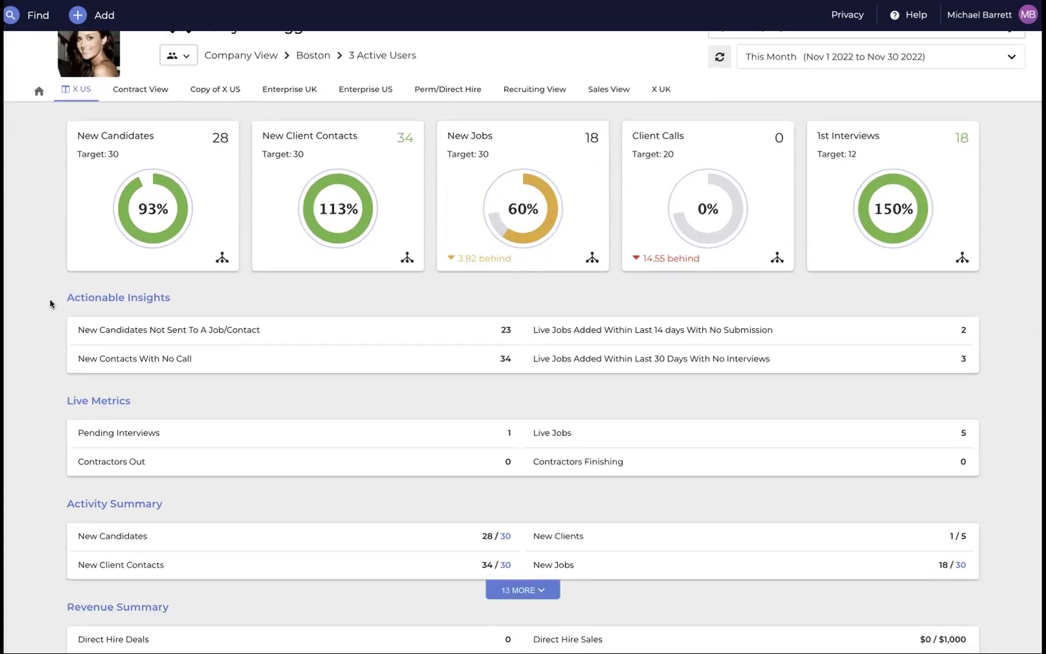
{"action": "scroll", "coordinate": [51, 303], "scroll_direction": "down", "scroll_amount": 1}
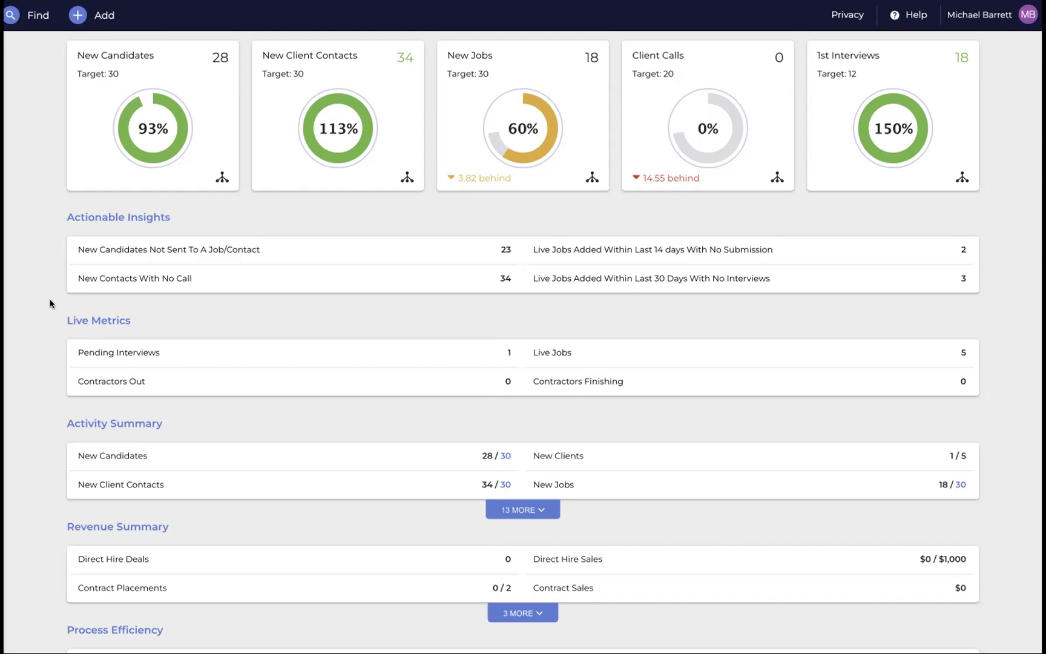
{"action": "left_click", "coordinate": [146, 245]}
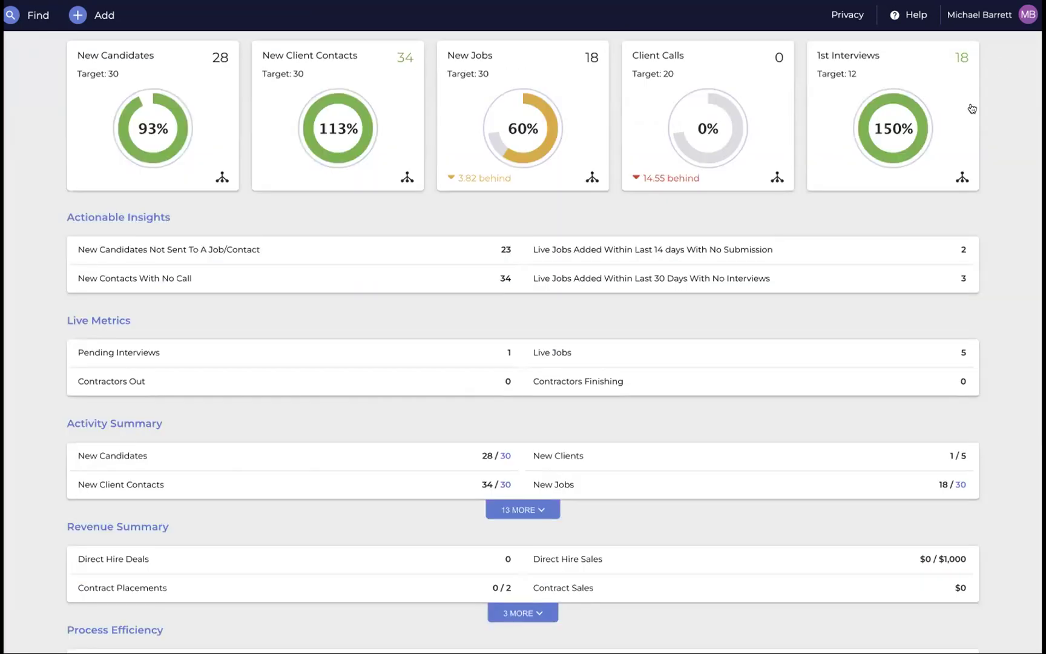
{"action": "left_click", "coordinate": [1005, 63]}
Expand the user's Activity Summary to list all of its metrics.
{"action": "scroll", "coordinate": [21, 293], "scroll_direction": "down", "scroll_amount": 3}
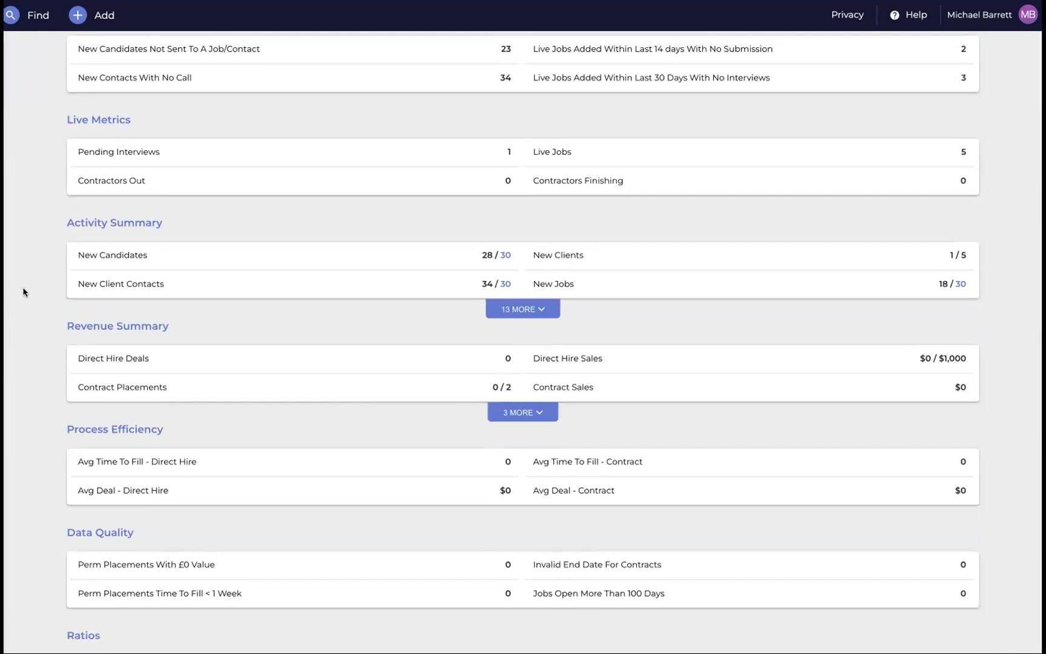
{"action": "left_click", "coordinate": [525, 310]}
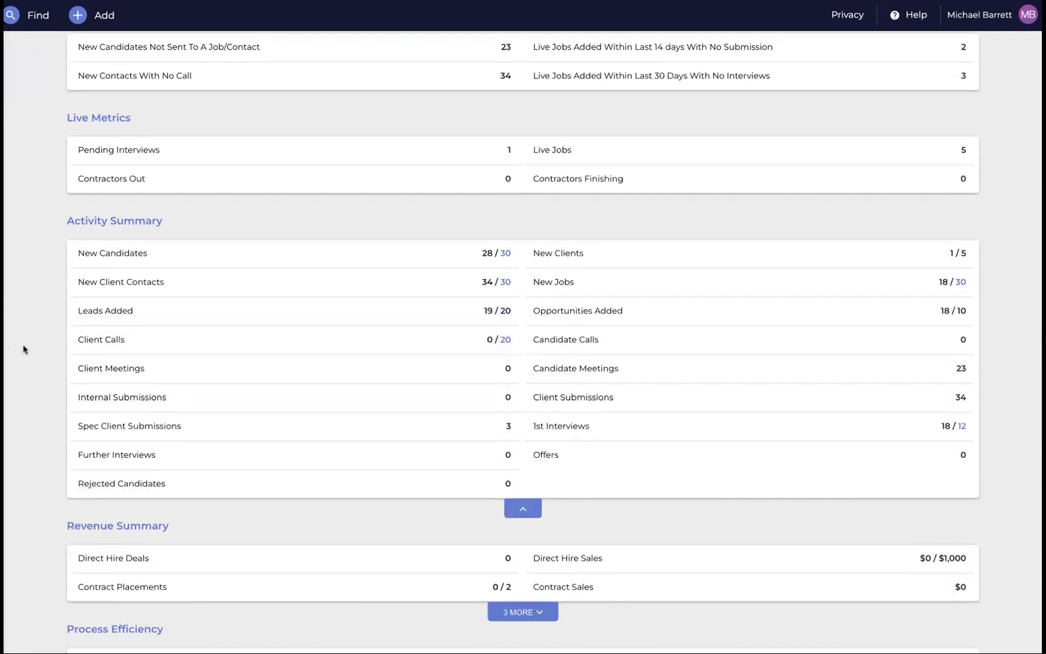
{"action": "scroll", "coordinate": [23, 349], "scroll_direction": "down", "scroll_amount": 1}
{"action": "scroll", "coordinate": [23, 350], "scroll_direction": "down", "scroll_amount": 3}
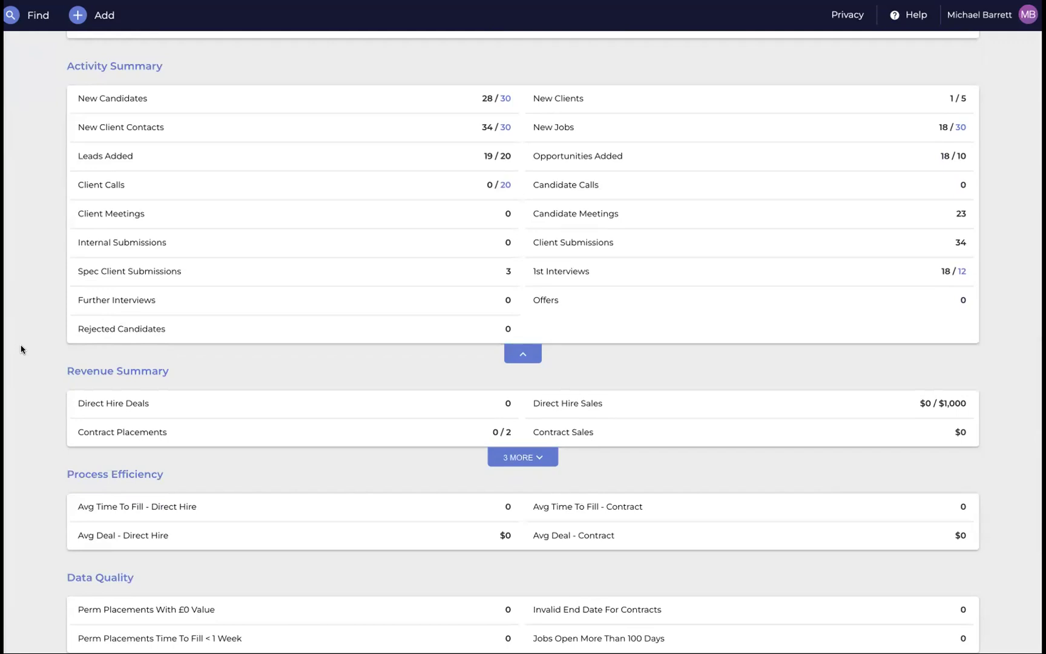
{"action": "scroll", "coordinate": [23, 348], "scroll_direction": "up", "scroll_amount": 1}
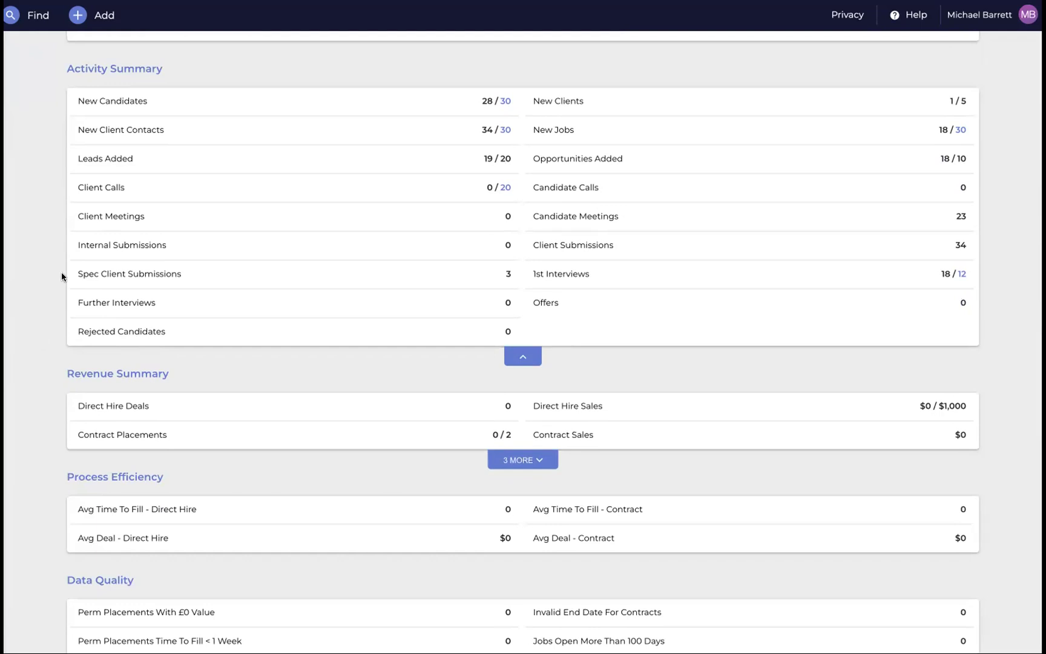
Break down the user's New Client Contacts by Owner and Client in the metric's Slice & Dice heatmap, and close the details.
{"action": "left_click", "coordinate": [184, 97]}
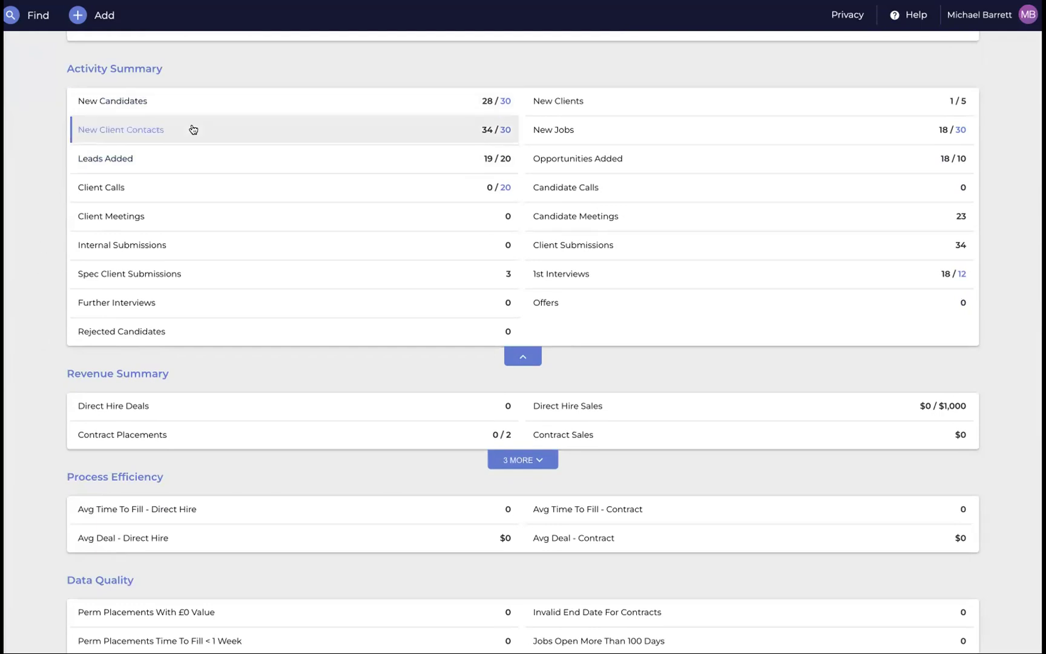
{"action": "left_click", "coordinate": [192, 128]}
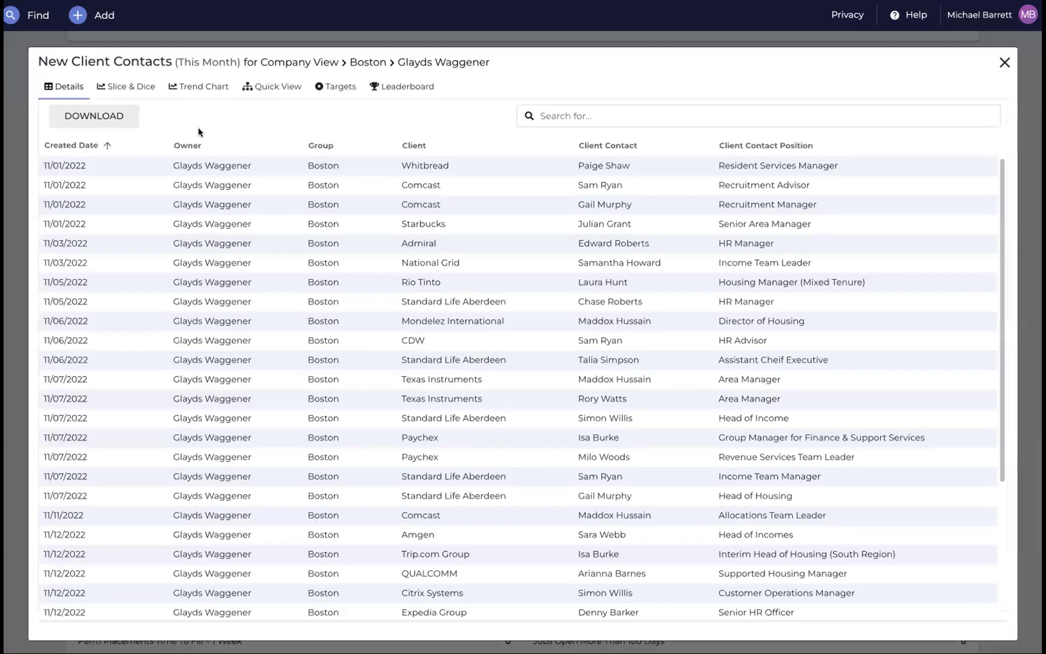
{"action": "left_click", "coordinate": [145, 88]}
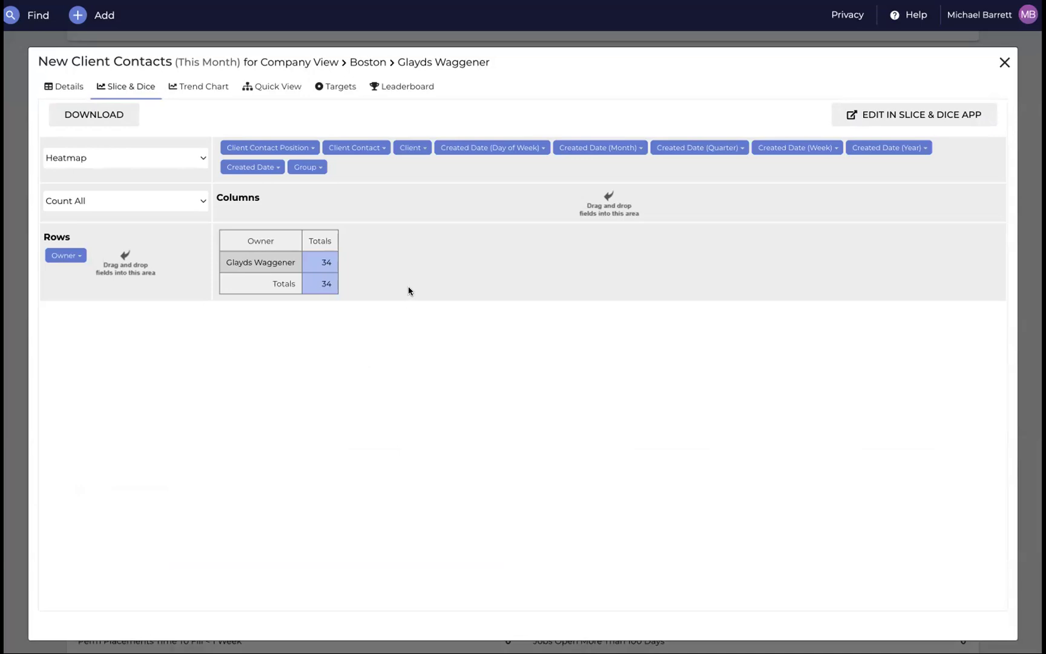
{"action": "left_click_drag", "start_coordinate": [412, 147], "coordinate": [72, 277]}
{"action": "scroll", "coordinate": [740, 326], "scroll_direction": "down", "scroll_amount": 3}
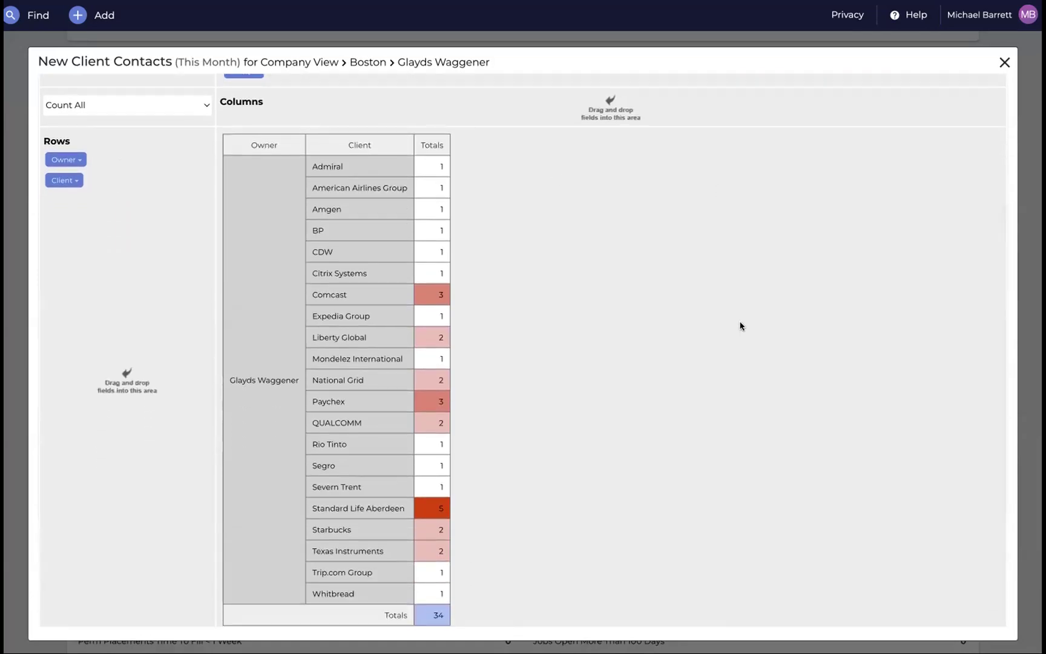
{"action": "scroll", "coordinate": [740, 326], "scroll_direction": "down", "scroll_amount": 1}
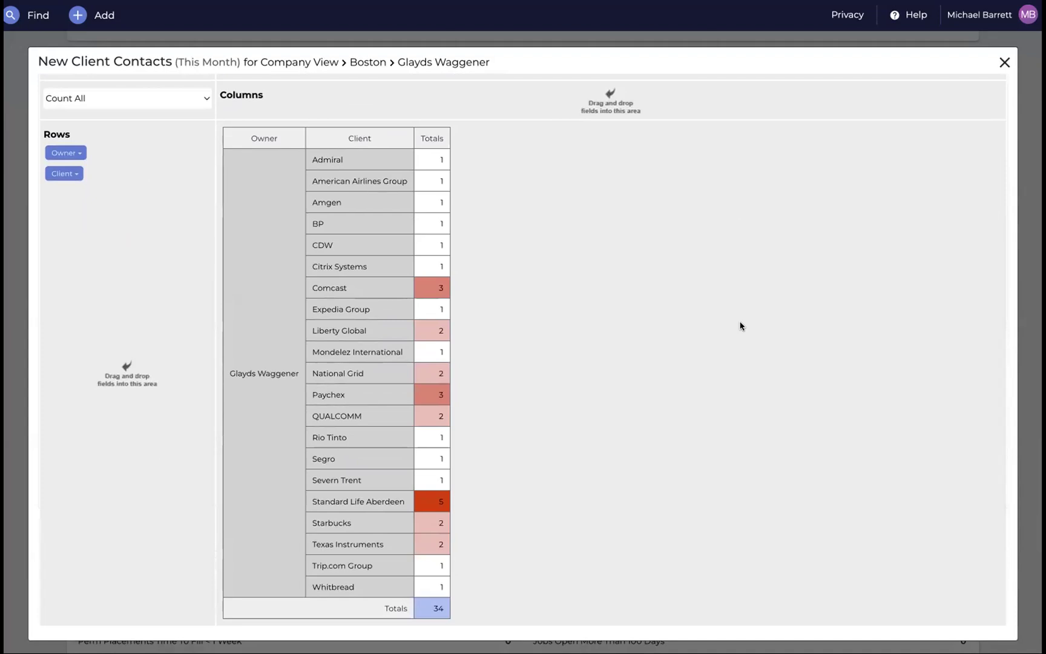
{"action": "scroll", "coordinate": [740, 326], "scroll_direction": "up", "scroll_amount": 4}
{"action": "left_click", "coordinate": [1004, 62]}
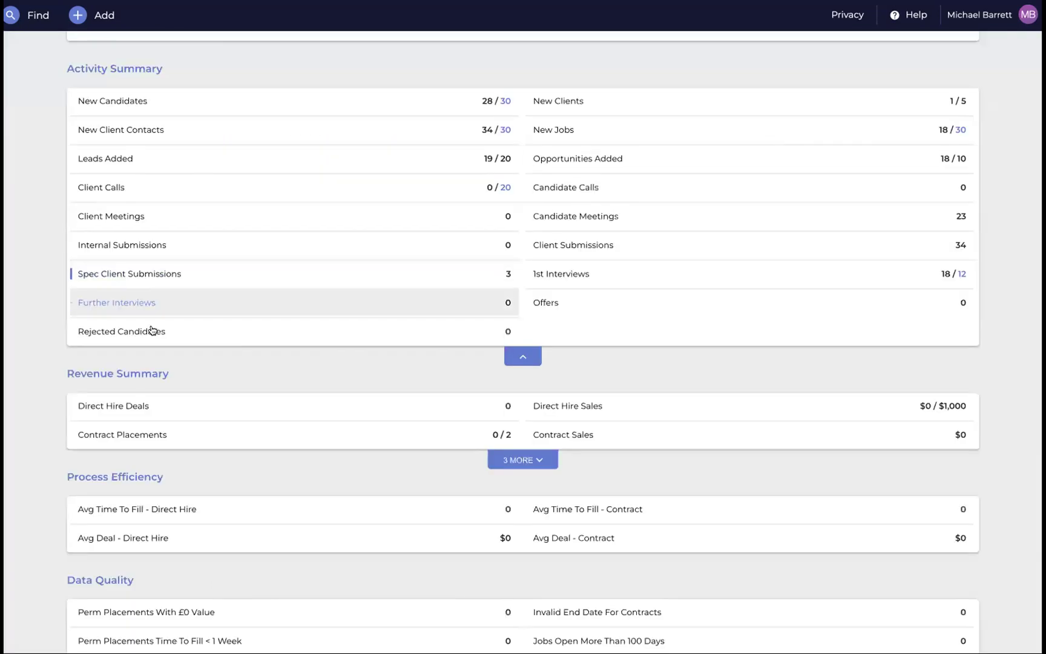
Open the Jobs Pipeline and expand Glencore's CTO job in the perm pipeline to examine each candidate's progress.
{"action": "scroll", "coordinate": [44, 370], "scroll_direction": "down", "scroll_amount": 5}
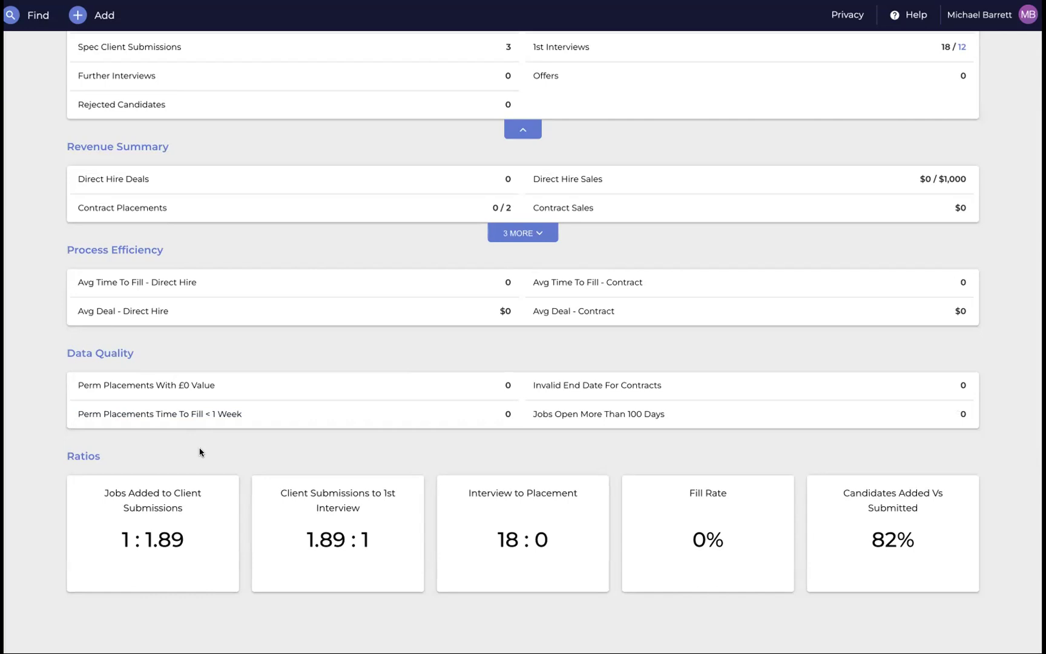
{"action": "scroll", "coordinate": [200, 453], "scroll_direction": "up", "scroll_amount": 12}
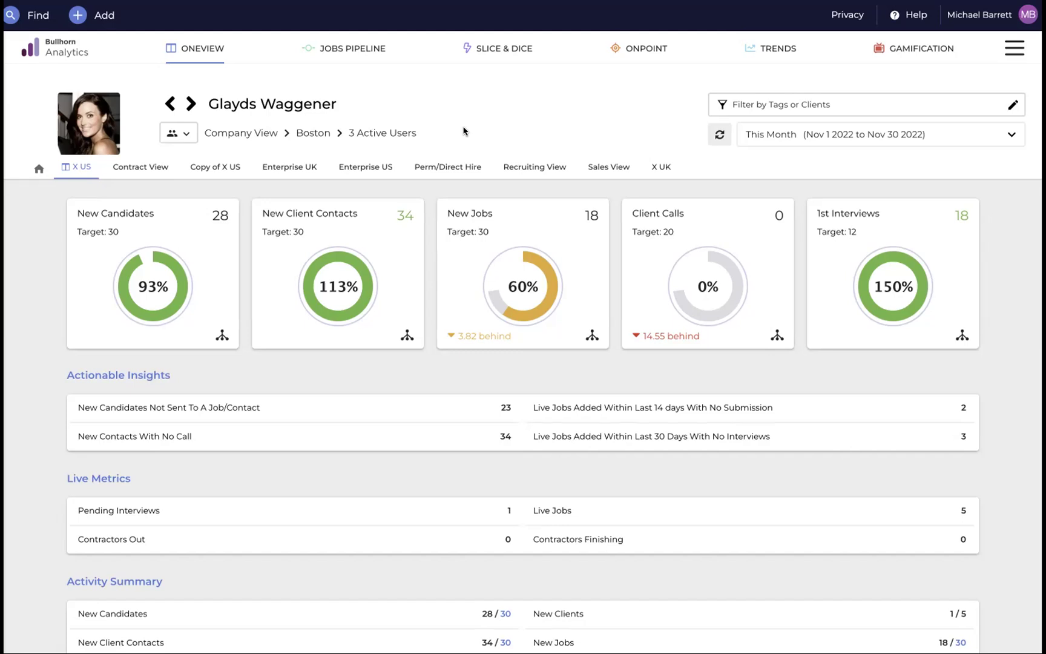
{"action": "left_click", "coordinate": [362, 58]}
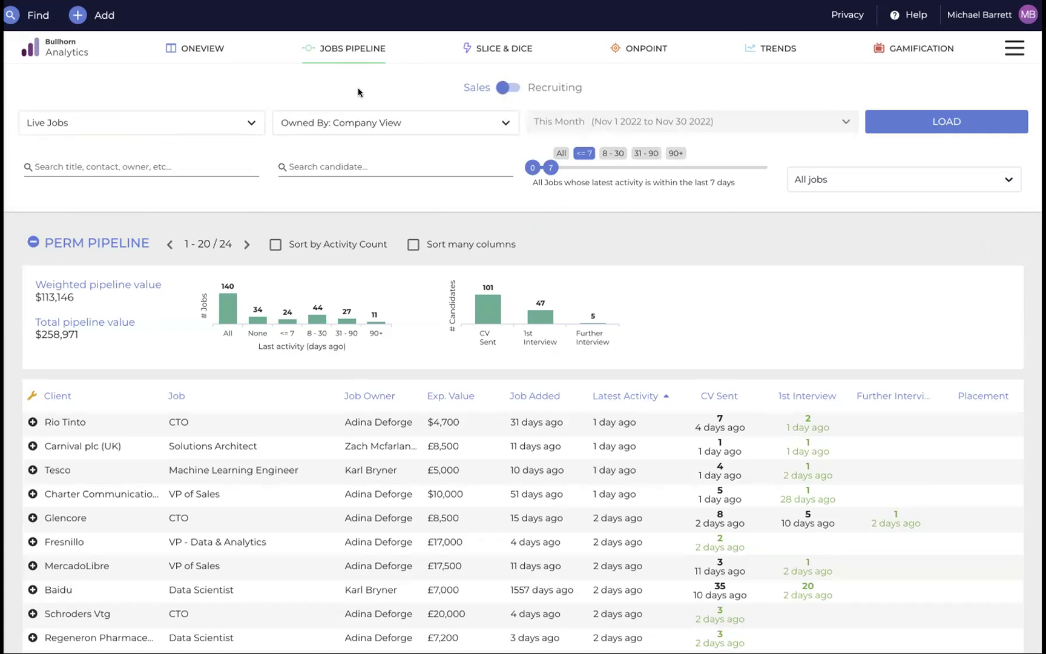
{"action": "scroll", "coordinate": [225, 279], "scroll_direction": "down", "scroll_amount": 3}
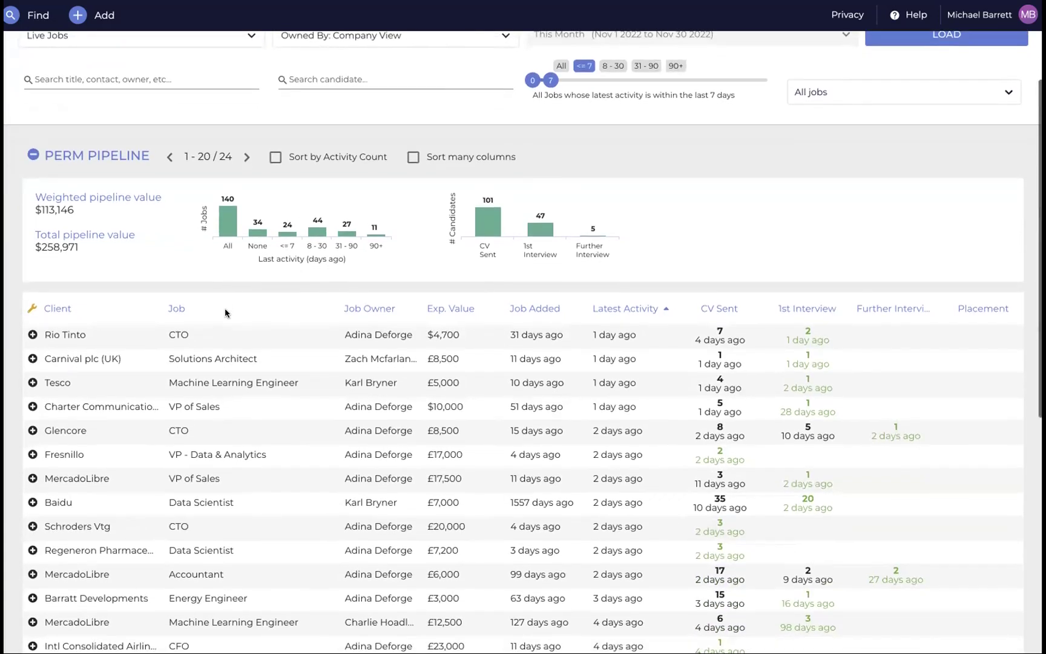
{"action": "scroll", "coordinate": [224, 308], "scroll_direction": "down", "scroll_amount": 7}
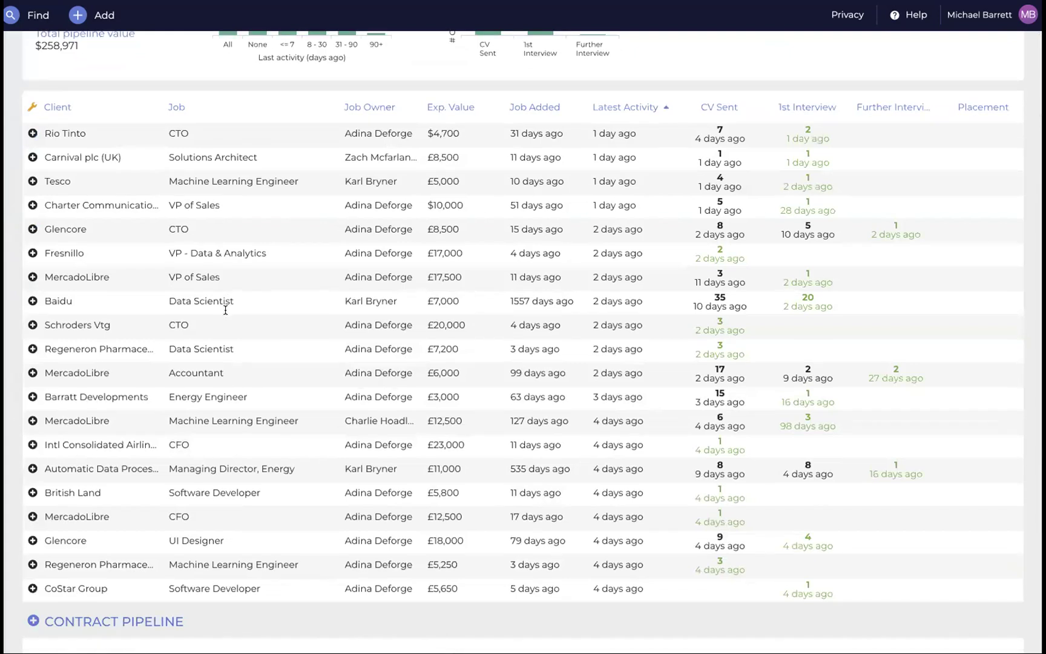
{"action": "left_click", "coordinate": [33, 228]}
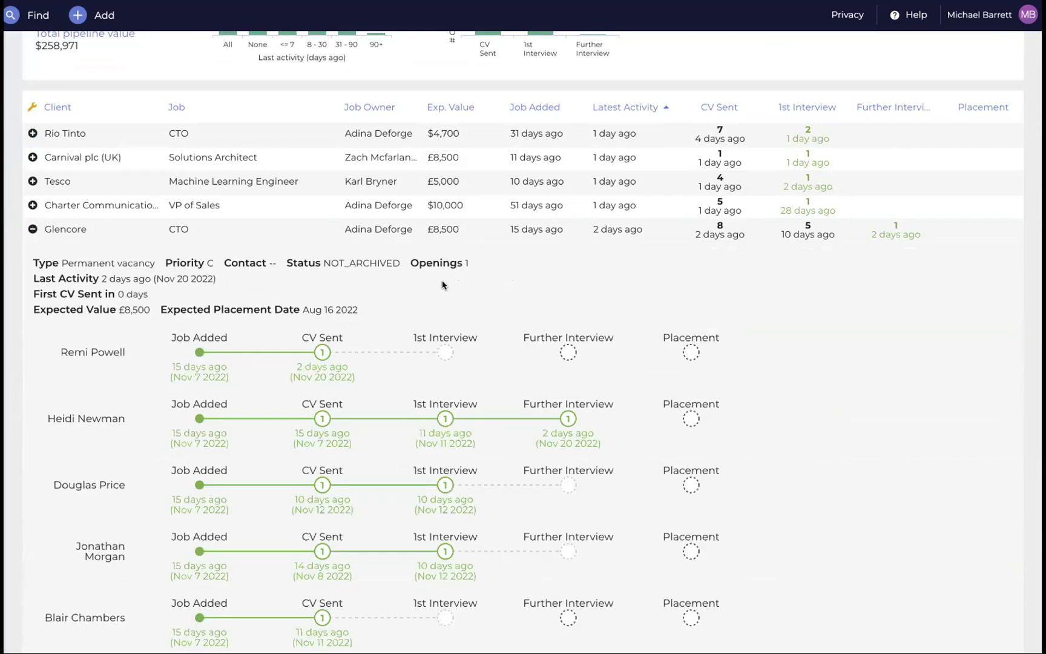
{"action": "scroll", "coordinate": [444, 285], "scroll_direction": "down", "scroll_amount": 5}
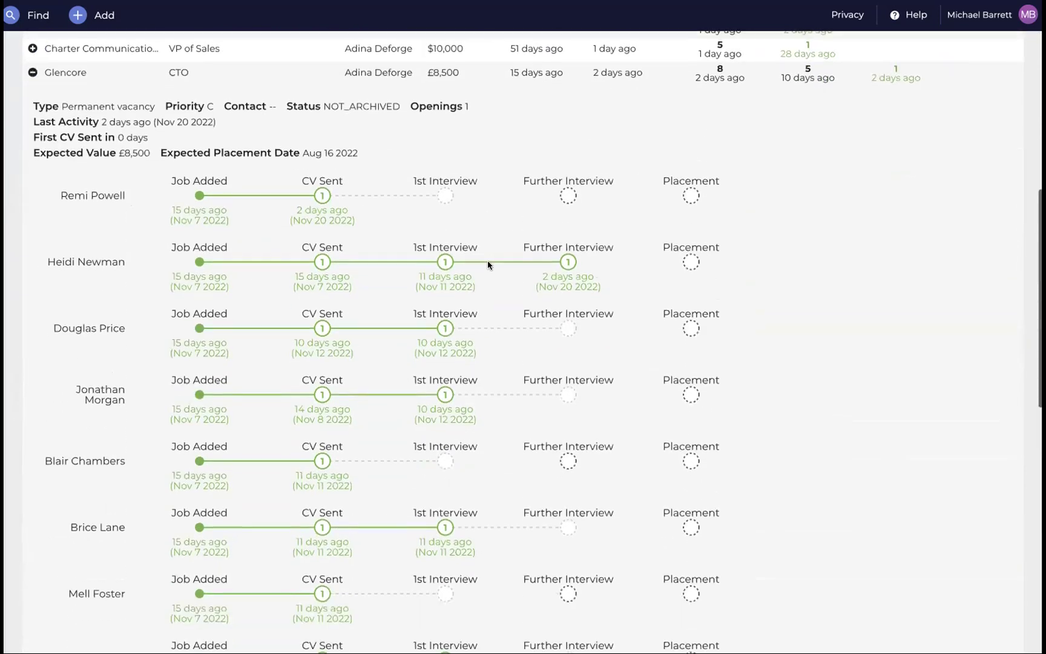
{"action": "scroll", "coordinate": [488, 264], "scroll_direction": "down", "scroll_amount": 2}
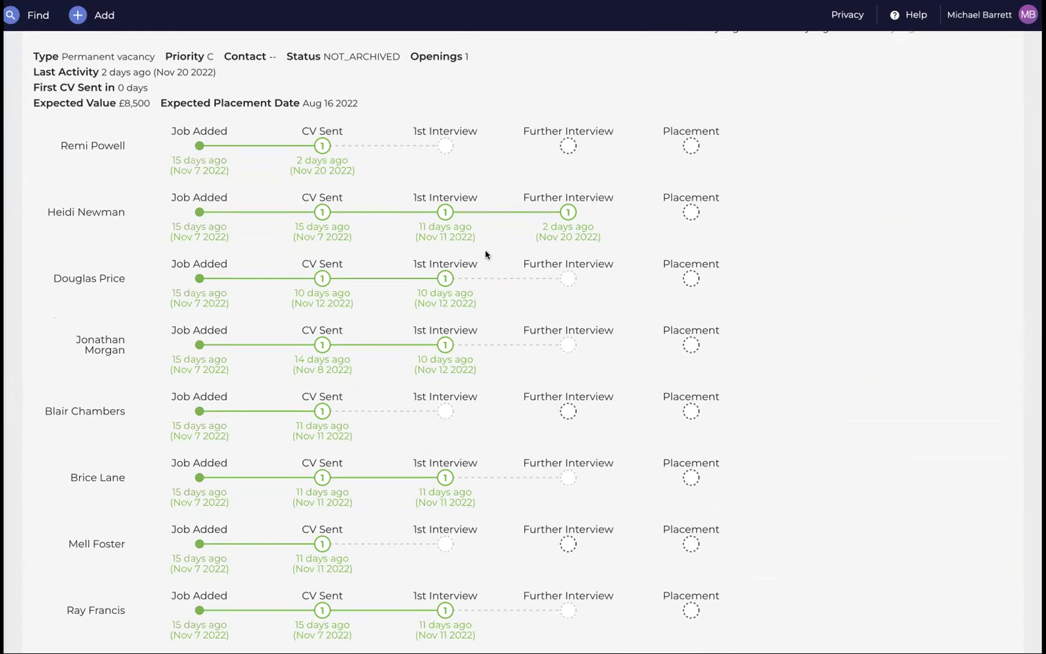
{"action": "scroll", "coordinate": [485, 250], "scroll_direction": "up", "scroll_amount": 8}
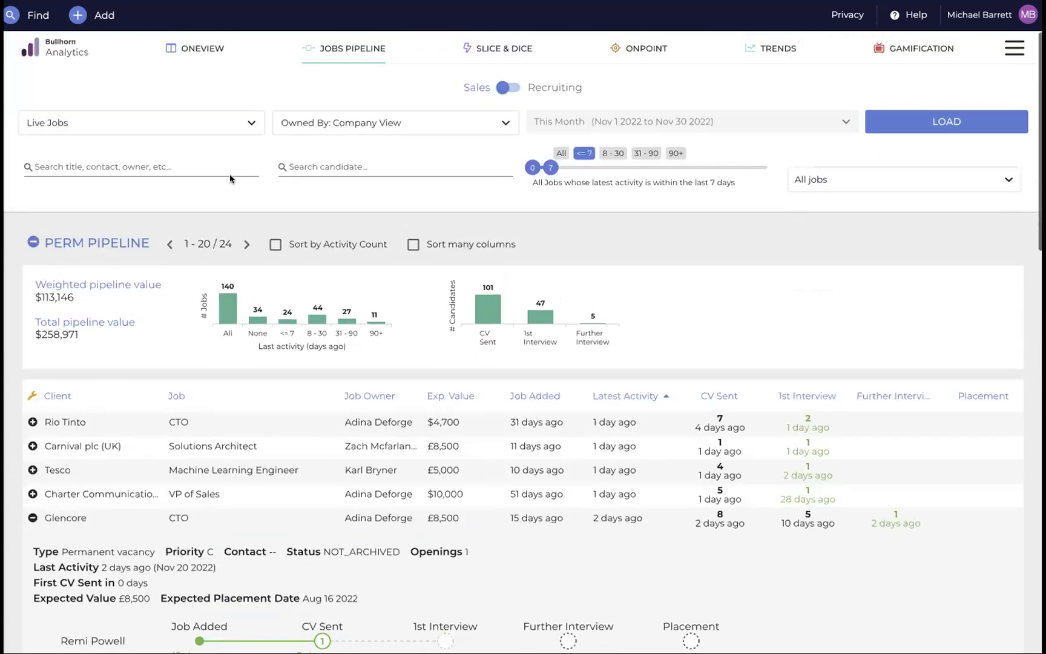
Filter the live jobs in the pipeline by the job owner's first name and review the matching perm jobs.
{"action": "left_click", "coordinate": [229, 175]}
{"action": "type", "text": "adina"}
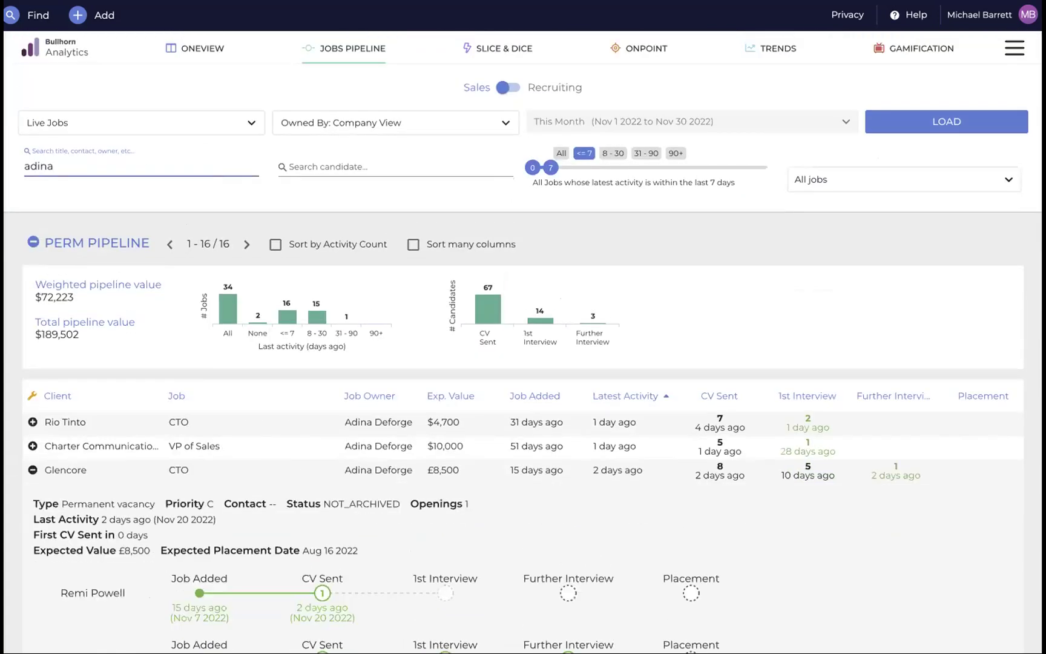
{"action": "scroll", "coordinate": [343, 313], "scroll_direction": "down", "scroll_amount": 2}
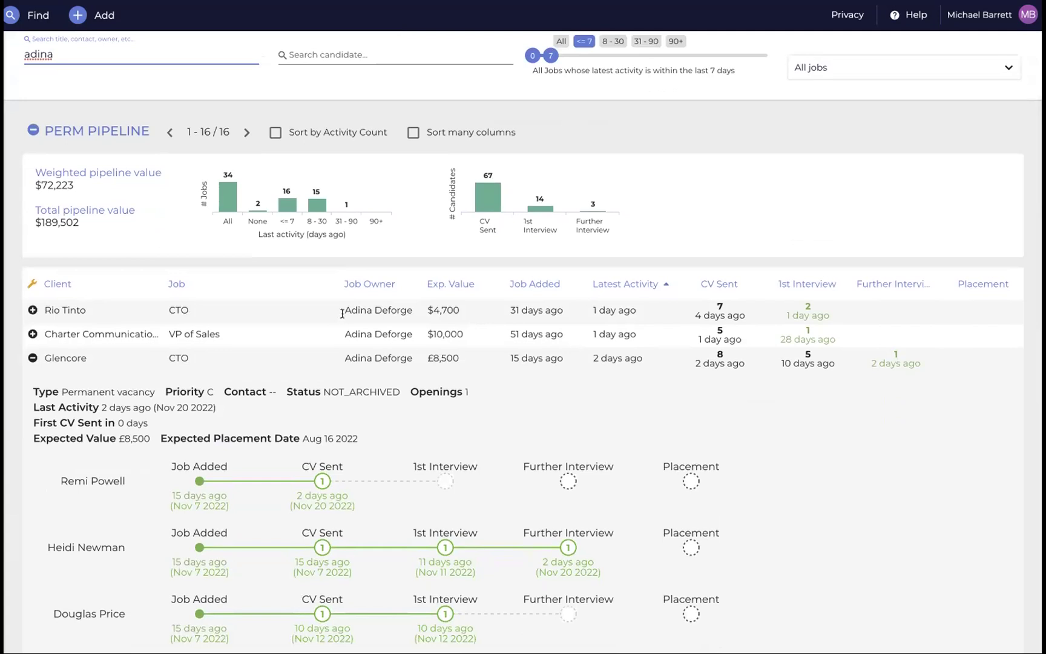
{"action": "scroll", "coordinate": [342, 313], "scroll_direction": "down", "scroll_amount": 1}
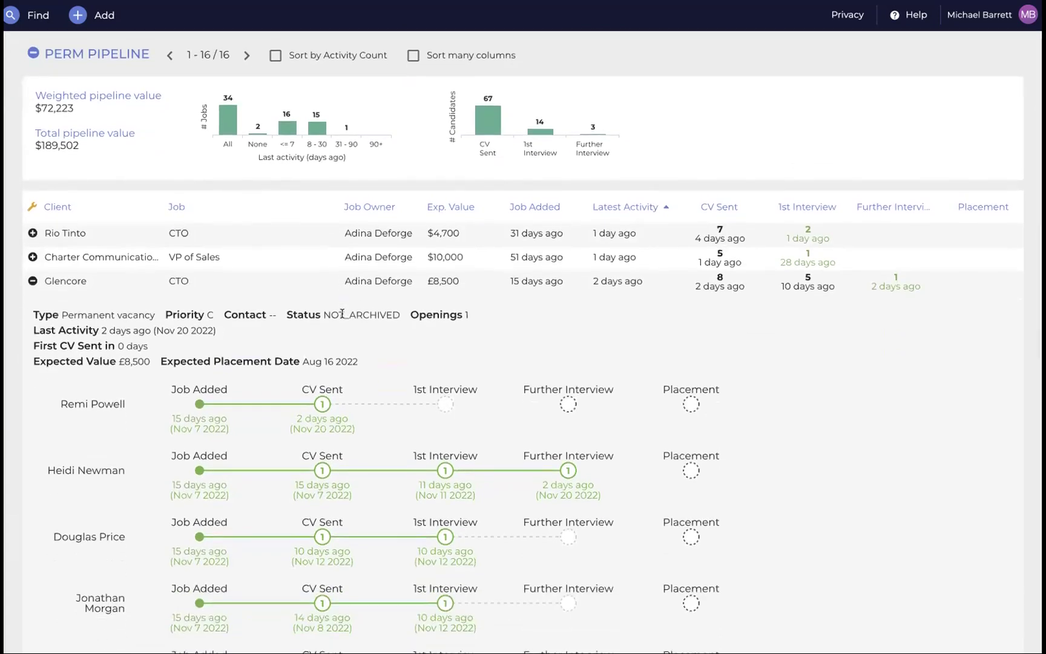
{"action": "scroll", "coordinate": [342, 313], "scroll_direction": "up", "scroll_amount": 3}
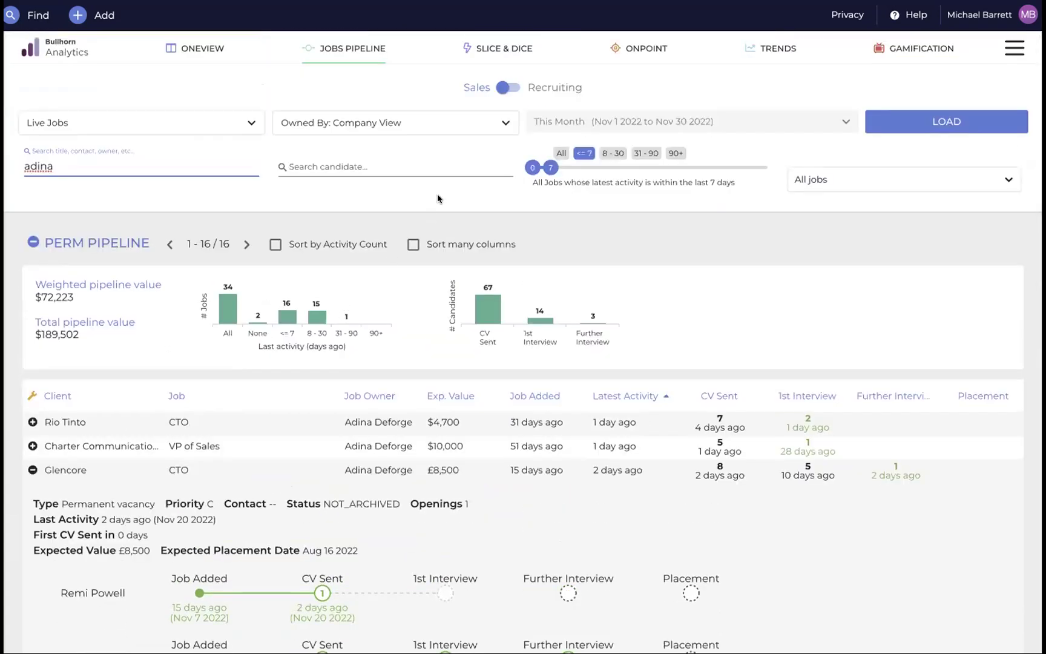
Open Slice & Dice and browse the list of metrics available for a report.
{"action": "left_click", "coordinate": [476, 47]}
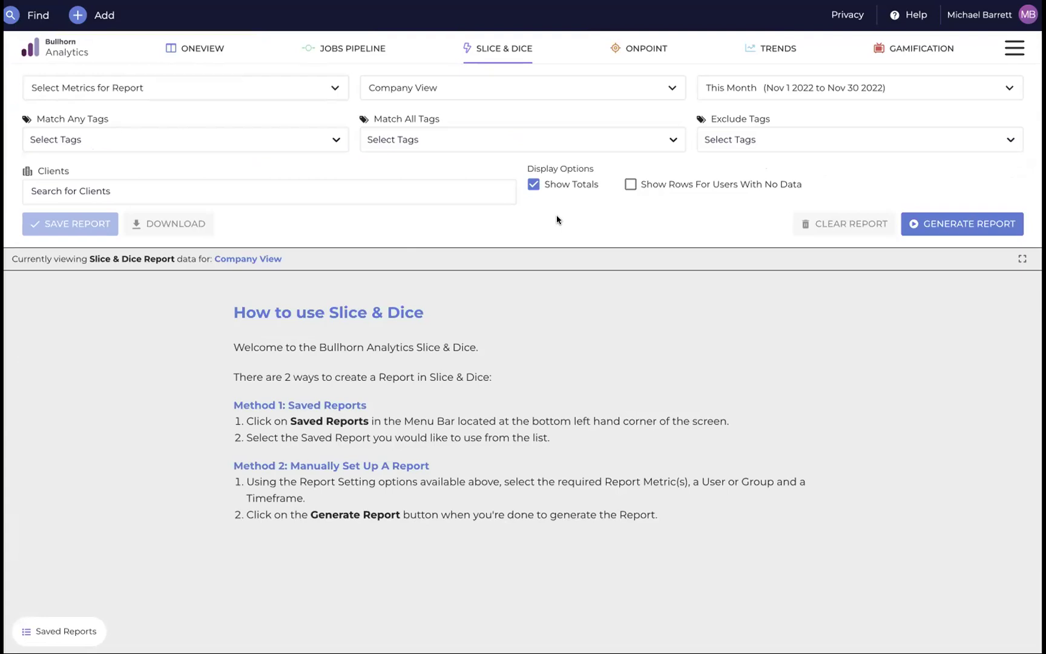
{"action": "left_click", "coordinate": [333, 88]}
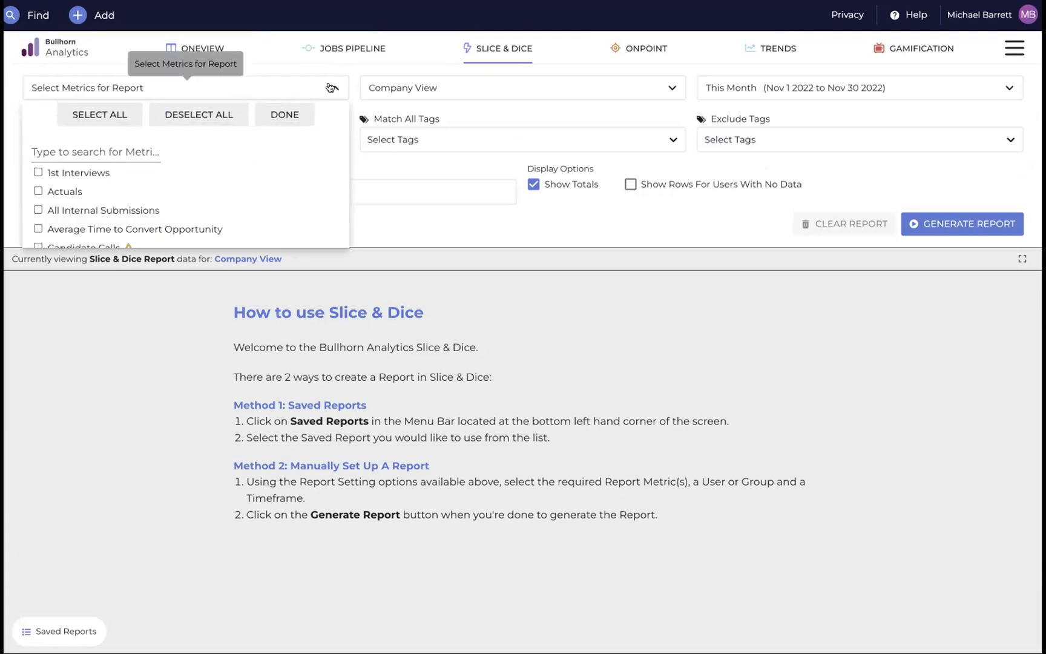
{"action": "scroll", "coordinate": [144, 219], "scroll_direction": "down", "scroll_amount": 3}
{"action": "scroll", "coordinate": [145, 227], "scroll_direction": "up", "scroll_amount": 2}
{"action": "scroll", "coordinate": [145, 225], "scroll_direction": "up", "scroll_amount": 3}
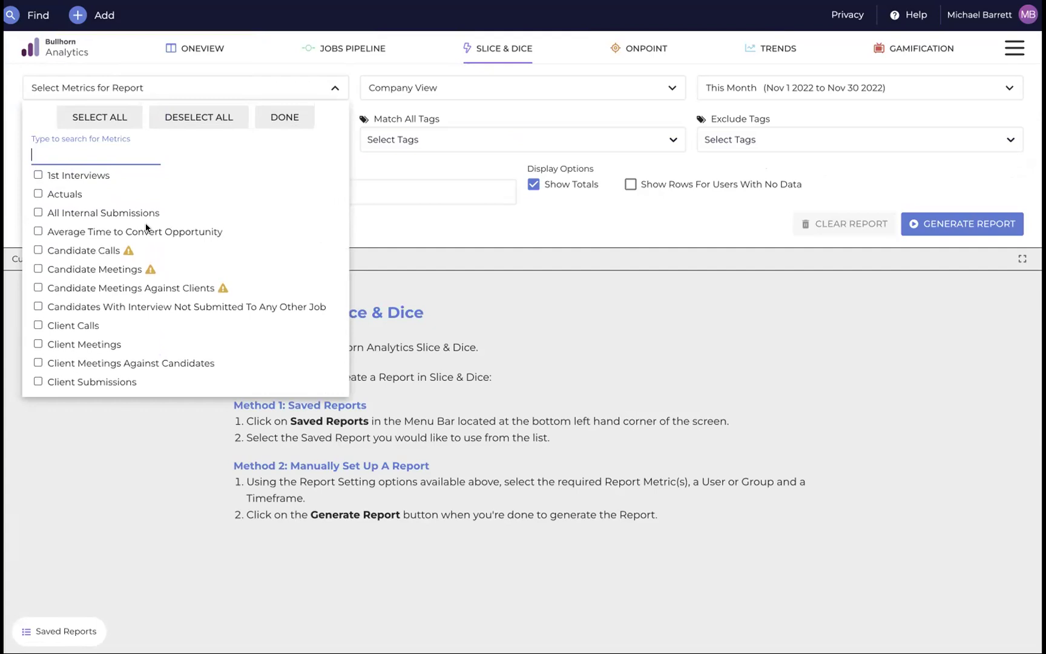
{"action": "left_click", "coordinate": [221, 85]}
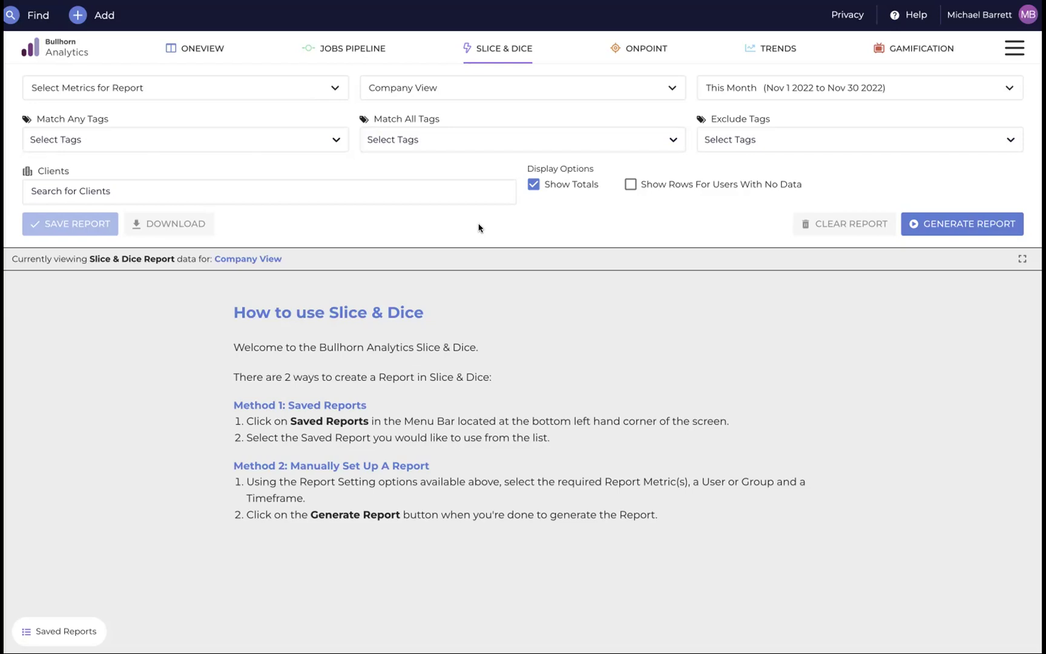
Generate a Slice & Dice report of the 1st Interviews and Client Submissions metrics for Company View this month.
{"action": "left_click", "coordinate": [206, 85]}
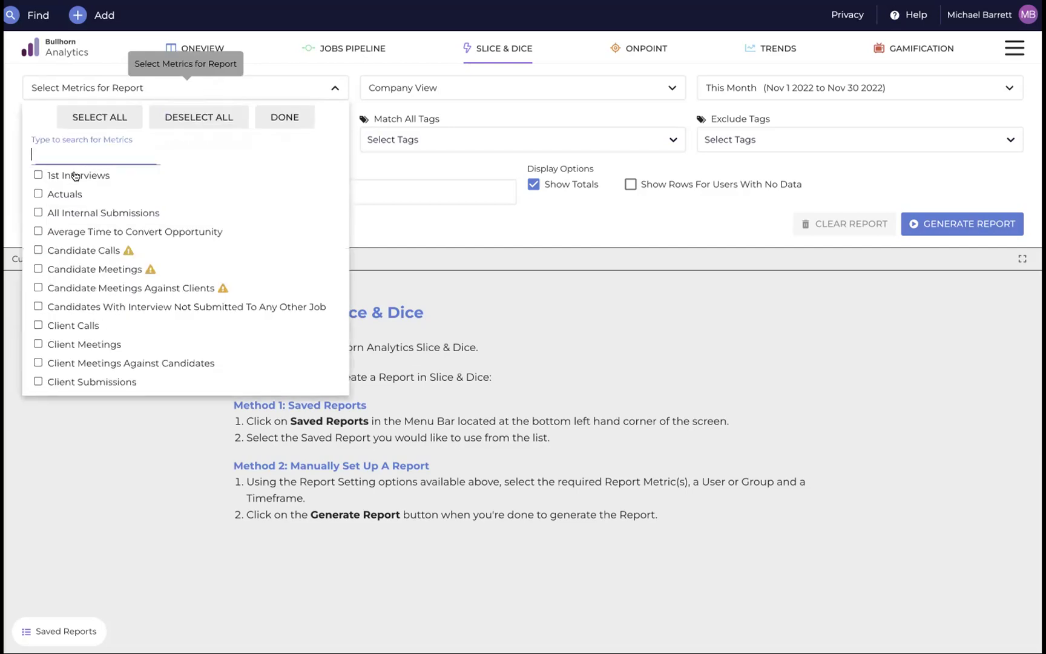
{"action": "left_click", "coordinate": [39, 175]}
{"action": "scroll", "coordinate": [29, 297], "scroll_direction": "down", "scroll_amount": 3}
{"action": "left_click", "coordinate": [37, 301]}
{"action": "left_click", "coordinate": [282, 118]}
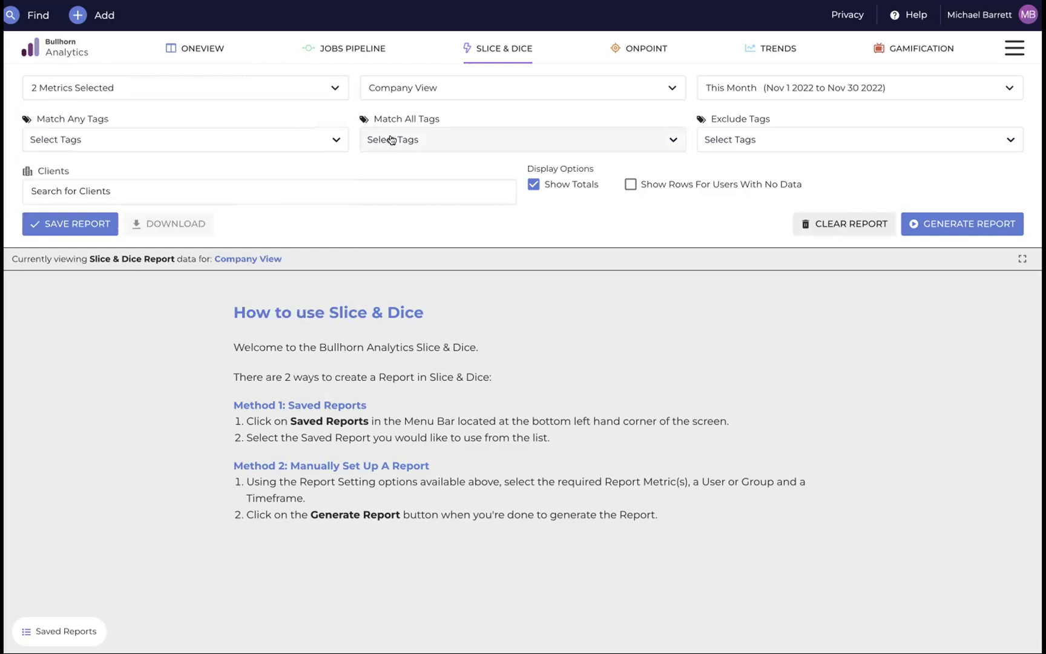
{"action": "left_click", "coordinate": [969, 224]}
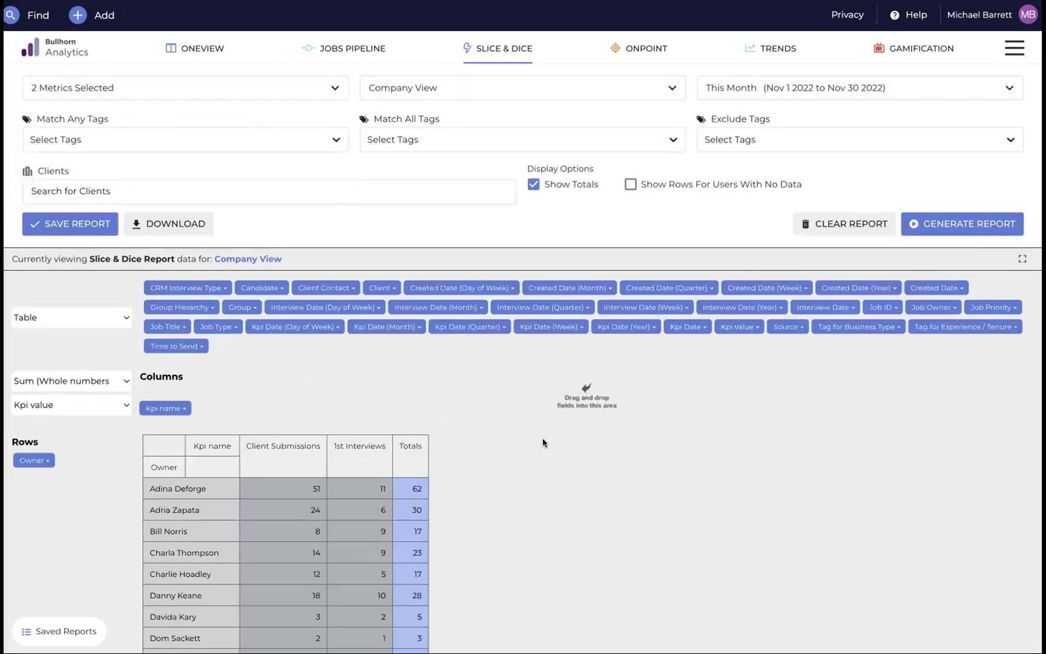
Break the report table down by Client by adding that field to the rows beneath Owner.
{"action": "scroll", "coordinate": [543, 442], "scroll_direction": "down", "scroll_amount": 3}
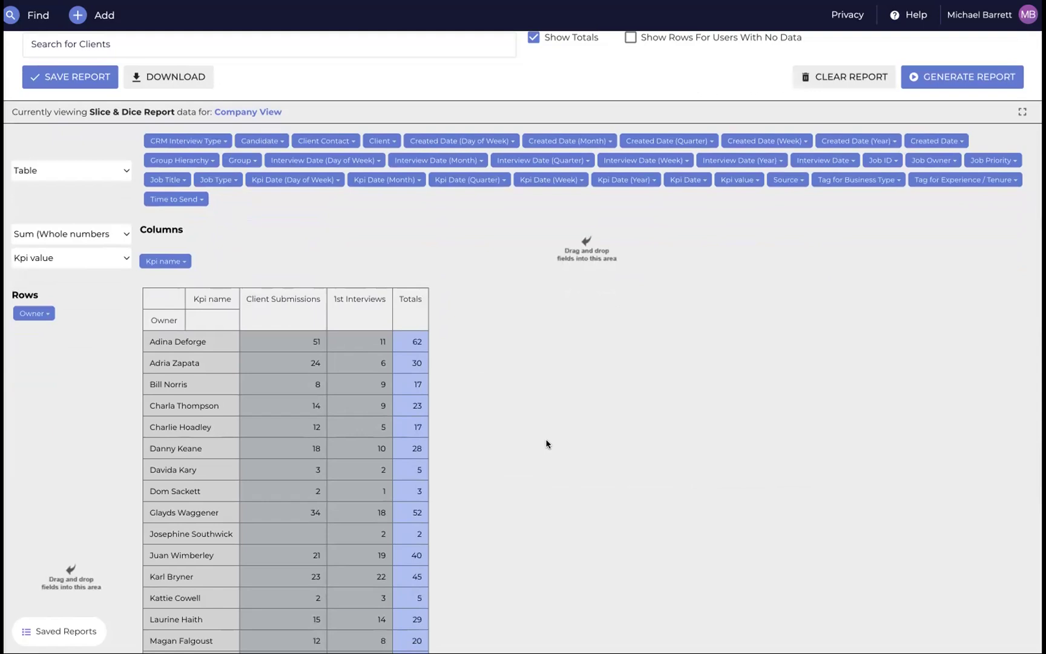
{"action": "scroll", "coordinate": [548, 442], "scroll_direction": "down", "scroll_amount": 1}
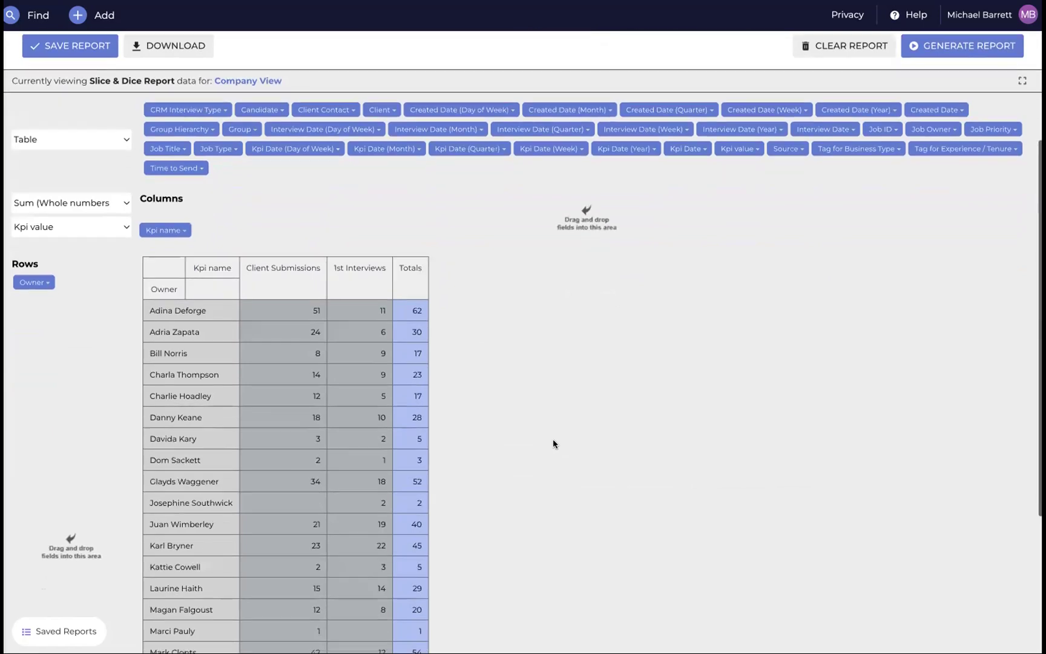
{"action": "left_click_drag", "start_coordinate": [382, 106], "coordinate": [34, 300]}
{"action": "scroll", "coordinate": [652, 317], "scroll_direction": "down", "scroll_amount": 1}
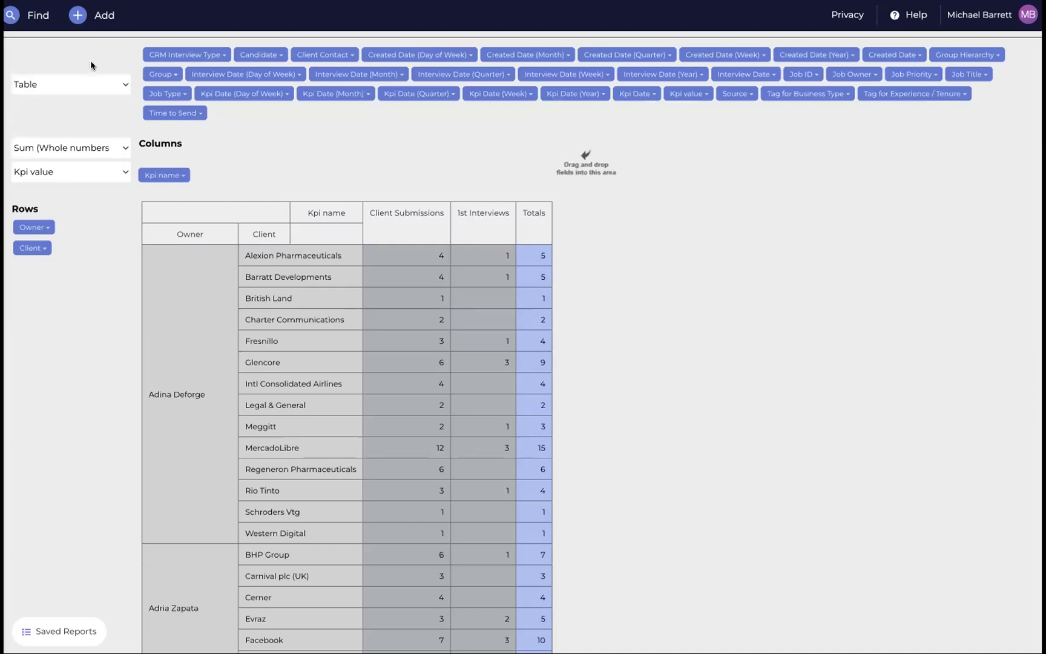
Check the available display types, and inspect the records behind the first owner's Client Submissions for Alexion Pharmaceuticals.
{"action": "left_click", "coordinate": [92, 84]}
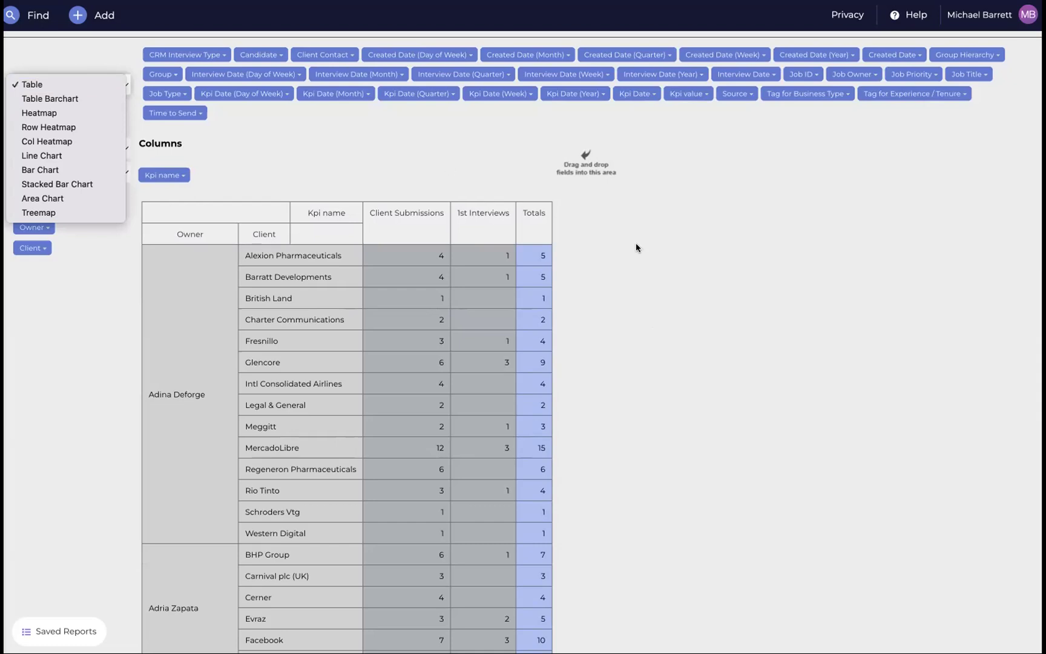
{"action": "left_click", "coordinate": [705, 277]}
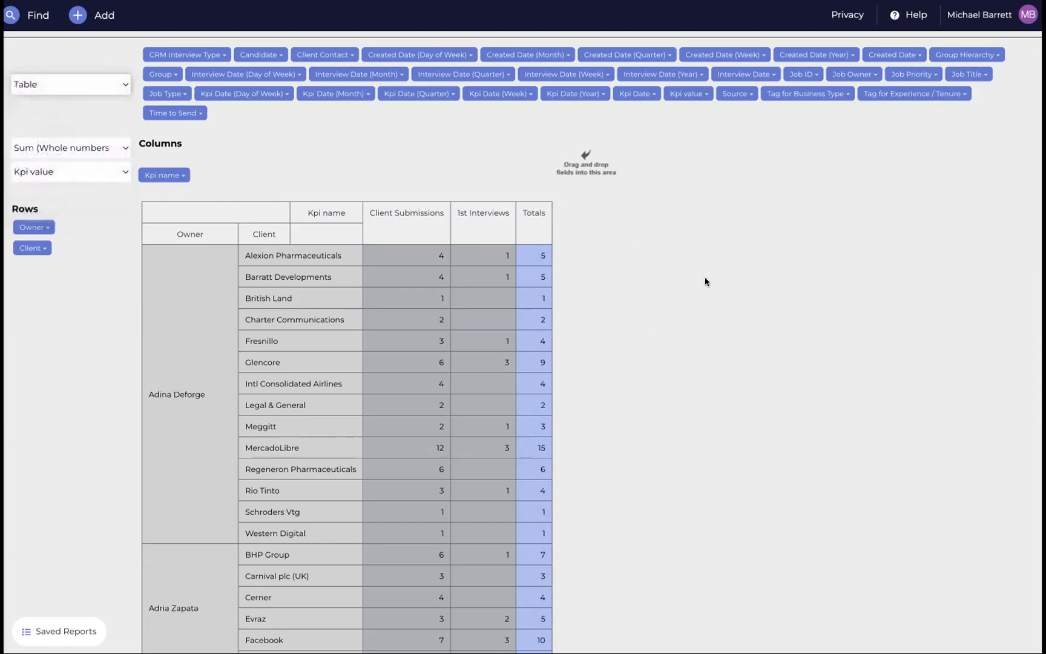
{"action": "left_click", "coordinate": [397, 256]}
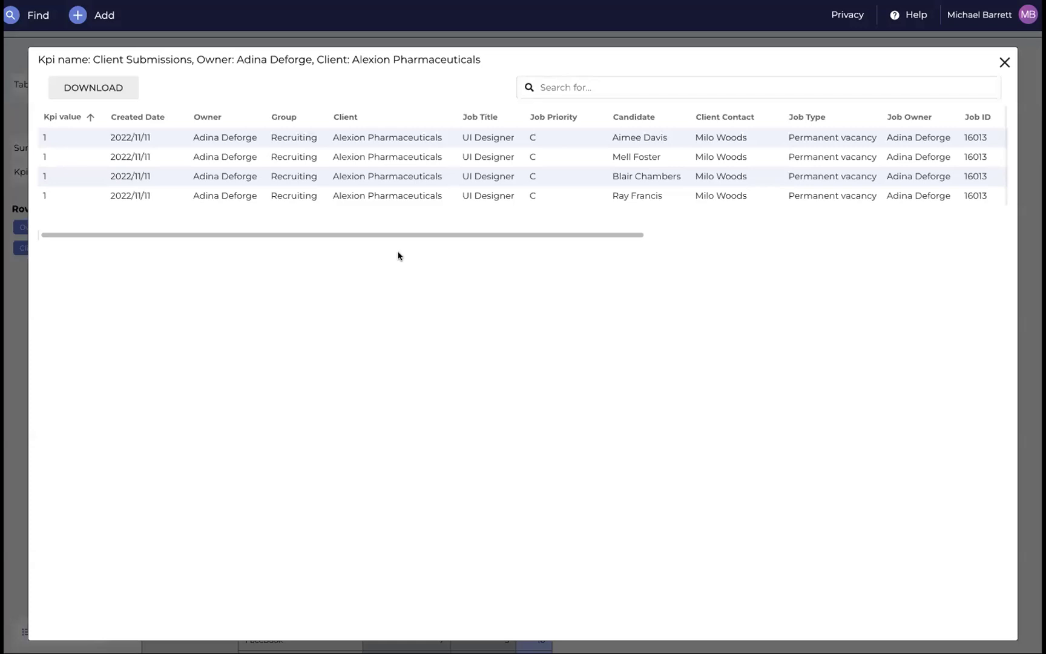
{"action": "left_click", "coordinate": [1005, 63]}
{"action": "scroll", "coordinate": [797, 289], "scroll_direction": "up", "scroll_amount": 5}
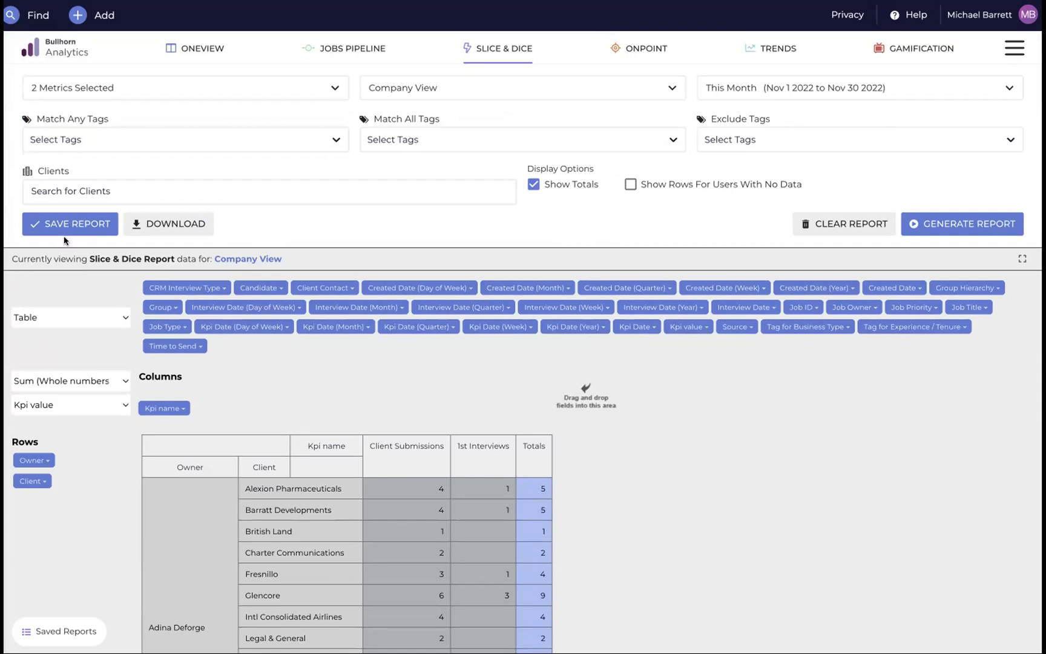
Load the saved report named Slice & Dice Report and review its placements and sales by owner and client.
{"action": "left_click", "coordinate": [47, 628]}
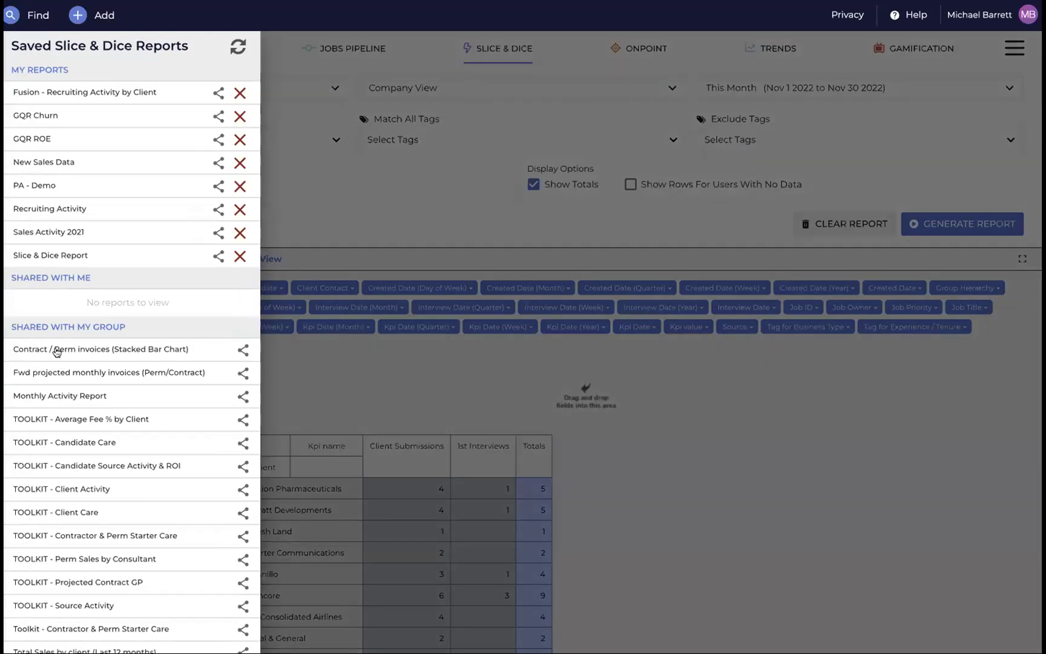
{"action": "left_click", "coordinate": [63, 257]}
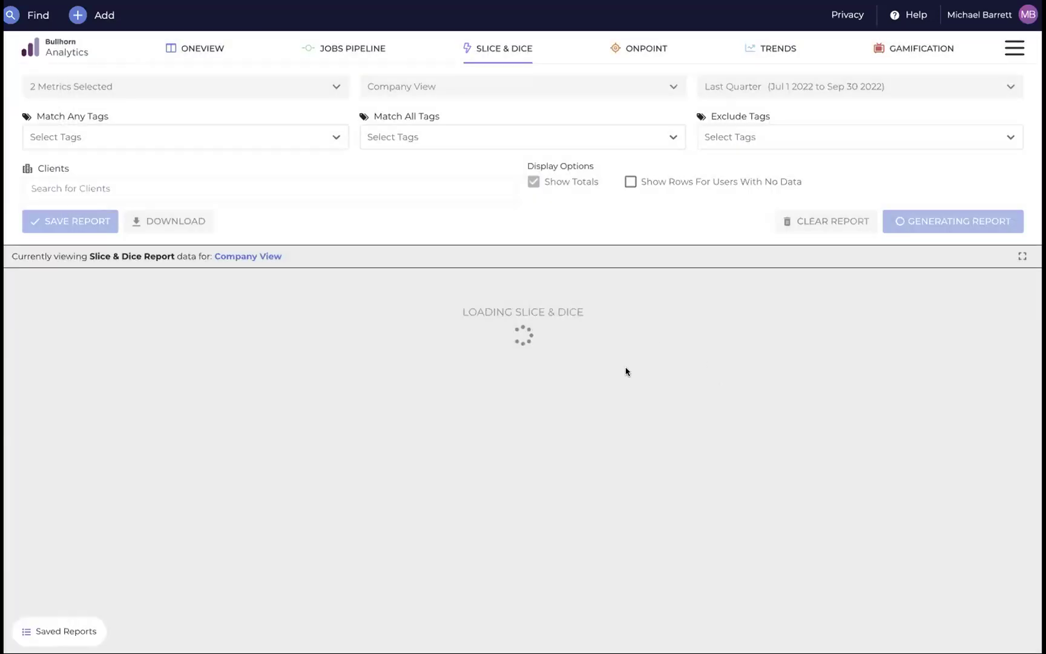
{"action": "scroll", "coordinate": [607, 486], "scroll_direction": "down", "scroll_amount": 1}
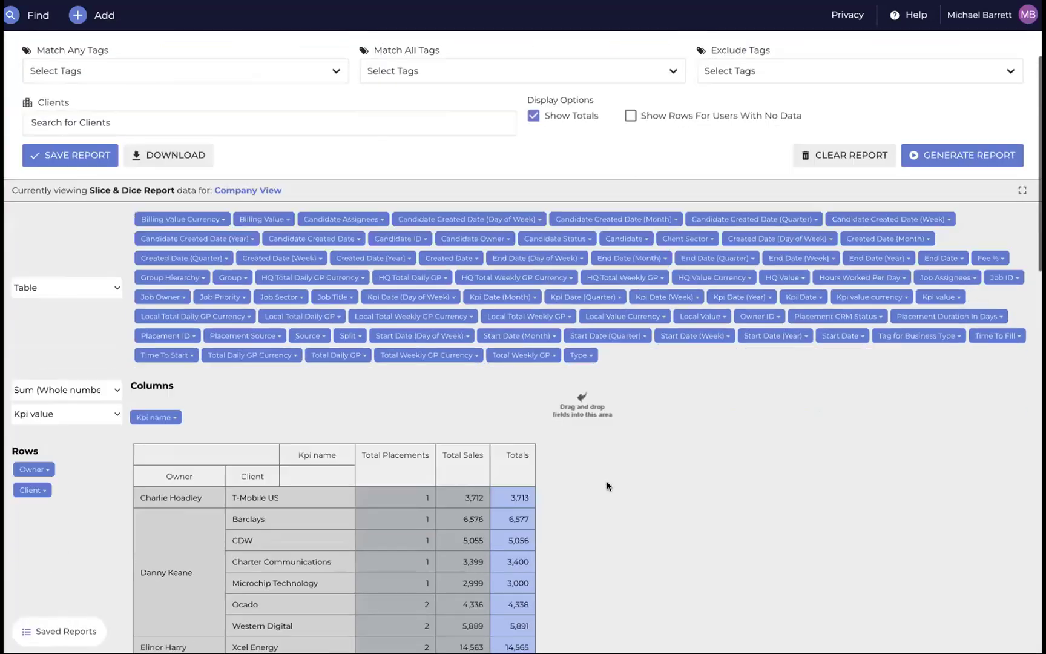
{"action": "scroll", "coordinate": [608, 486], "scroll_direction": "down", "scroll_amount": 2}
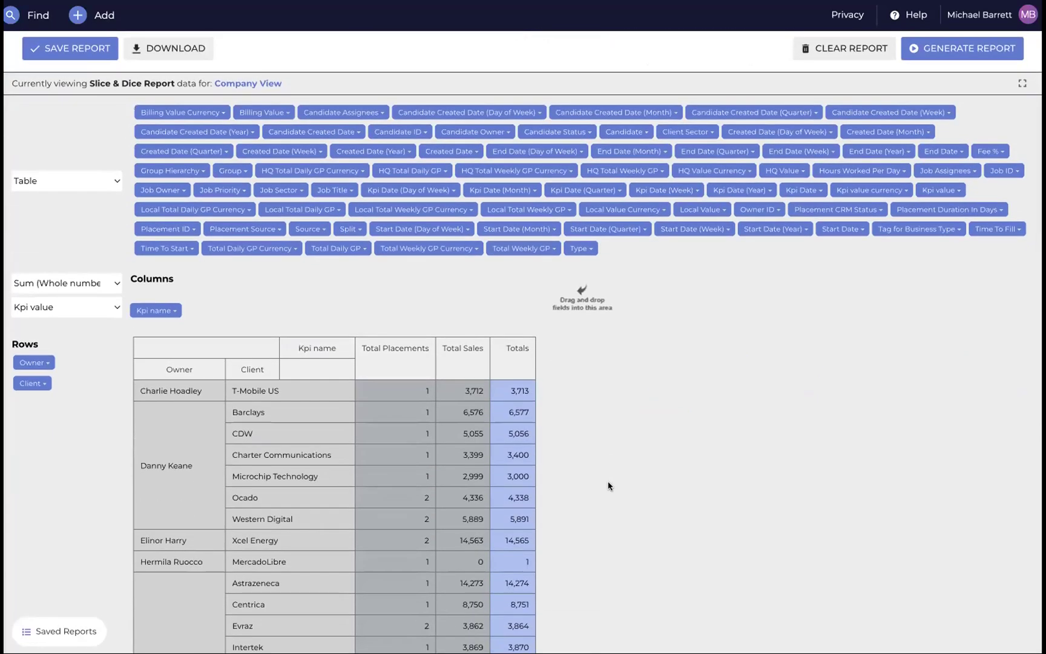
{"action": "scroll", "coordinate": [609, 486], "scroll_direction": "up", "scroll_amount": 1}
{"action": "scroll", "coordinate": [608, 487], "scroll_direction": "up", "scroll_amount": 2}
{"action": "scroll", "coordinate": [608, 486], "scroll_direction": "up", "scroll_amount": 1}
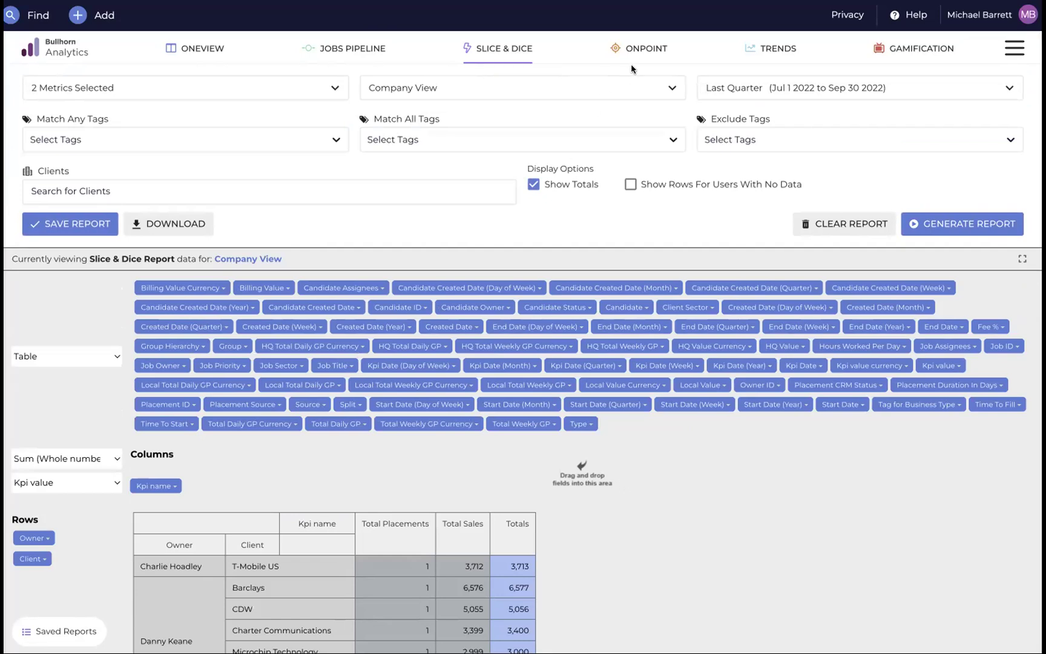
Load the saved Recruiting Success/Activity report in OnPoint and turn off Detailed View.
{"action": "left_click", "coordinate": [643, 54]}
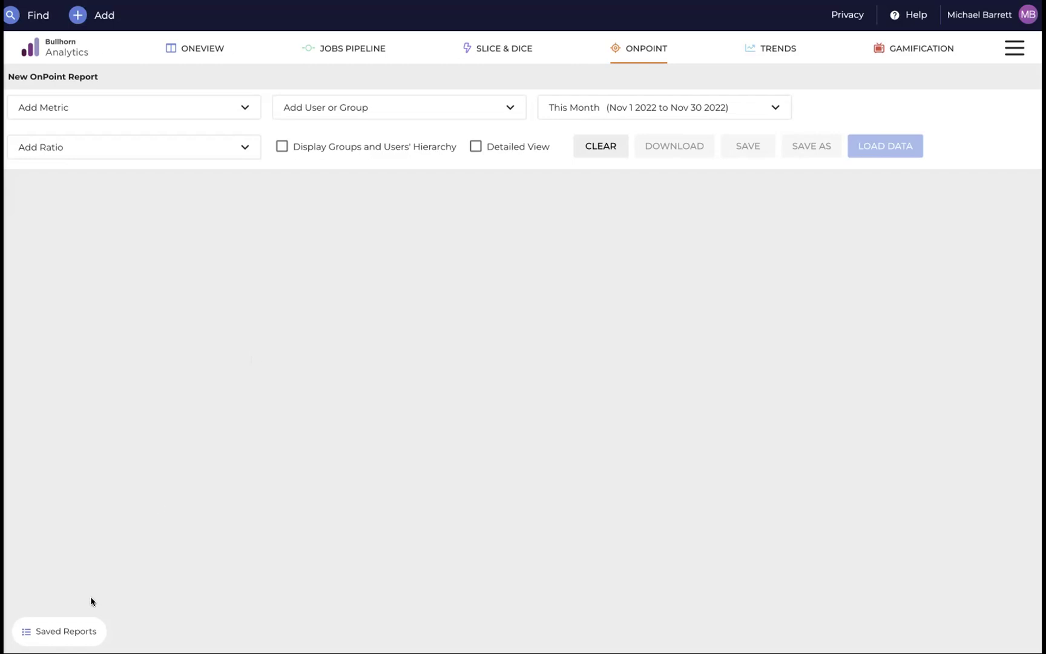
{"action": "left_click", "coordinate": [84, 627]}
{"action": "left_click", "coordinate": [91, 115]}
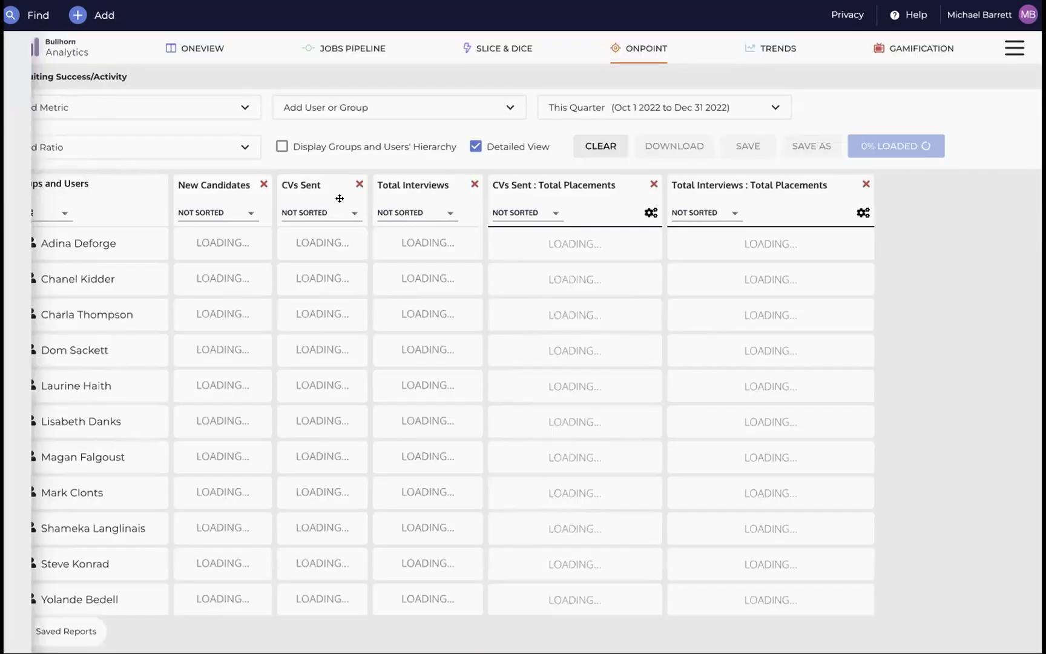
{"action": "left_click", "coordinate": [524, 146]}
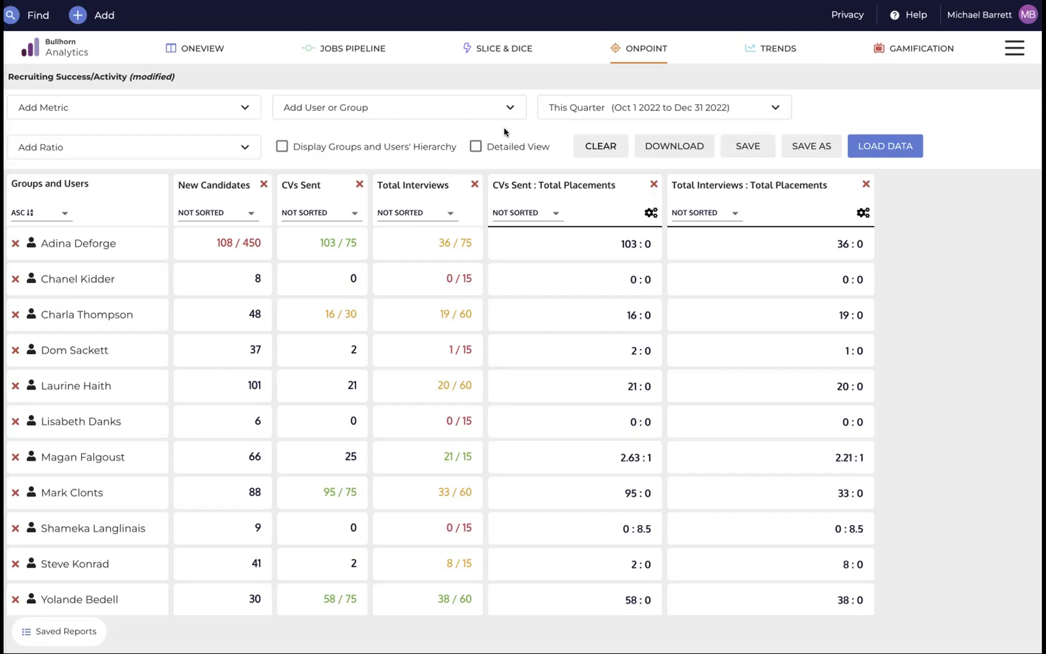
Examine the predefined ratios and the custom ratio options that can be added to the OnPoint report.
{"action": "left_click", "coordinate": [245, 147]}
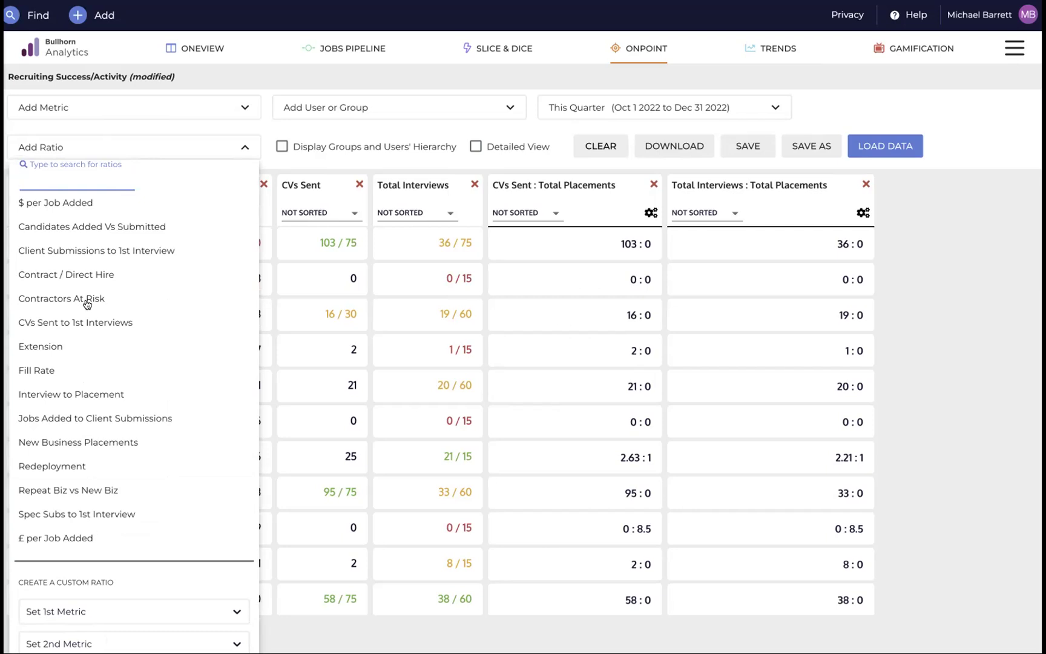
{"action": "scroll", "coordinate": [97, 364], "scroll_direction": "down", "scroll_amount": 2}
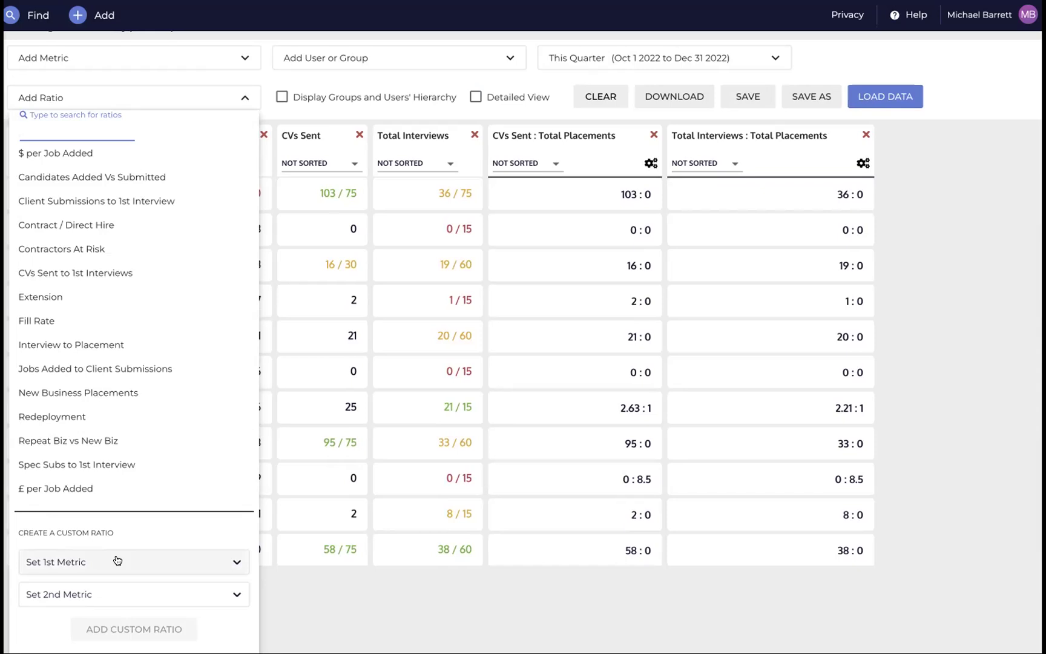
{"action": "scroll", "coordinate": [117, 560], "scroll_direction": "up", "scroll_amount": 2}
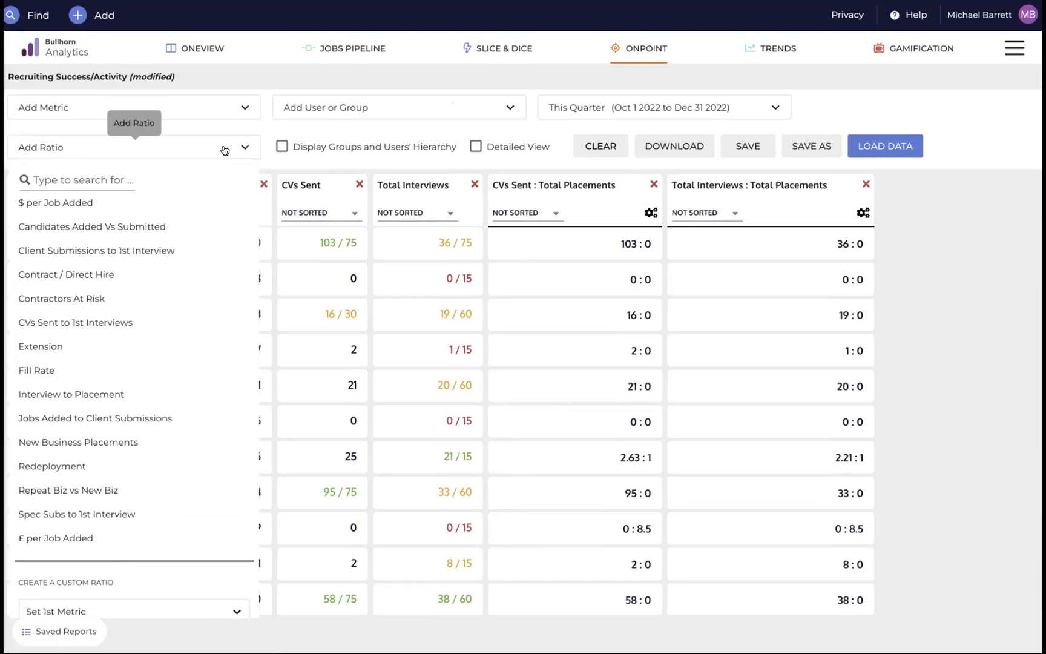
{"action": "left_click", "coordinate": [224, 150]}
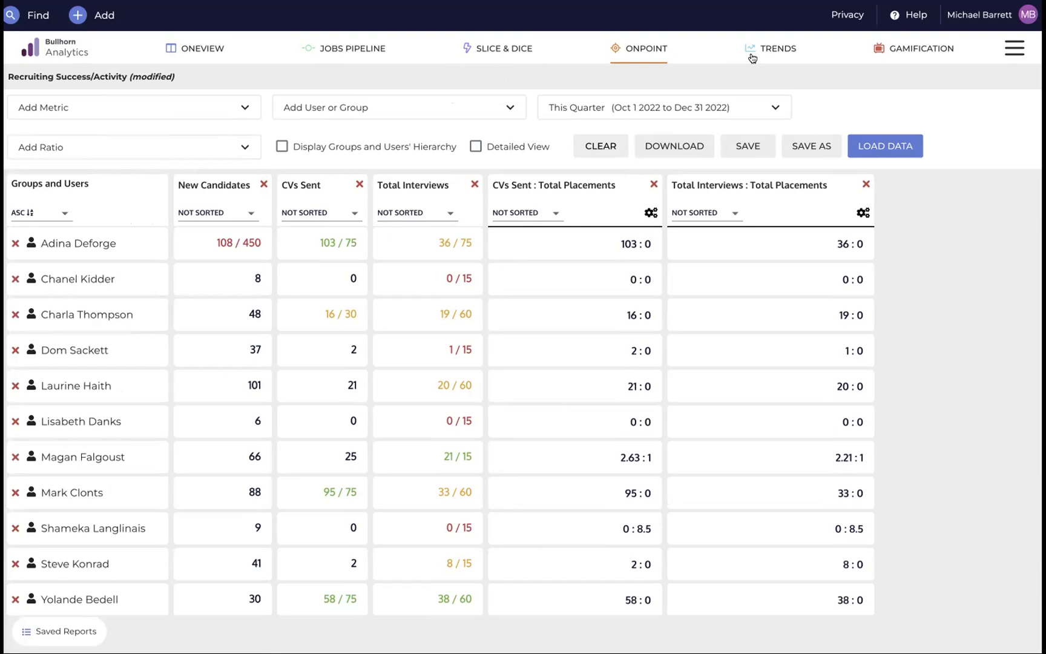
Open Trends and examine the Key Activity Comparison - Last 90 Days chart's settings and available metrics, leaving them as they are.
{"action": "left_click", "coordinate": [755, 51]}
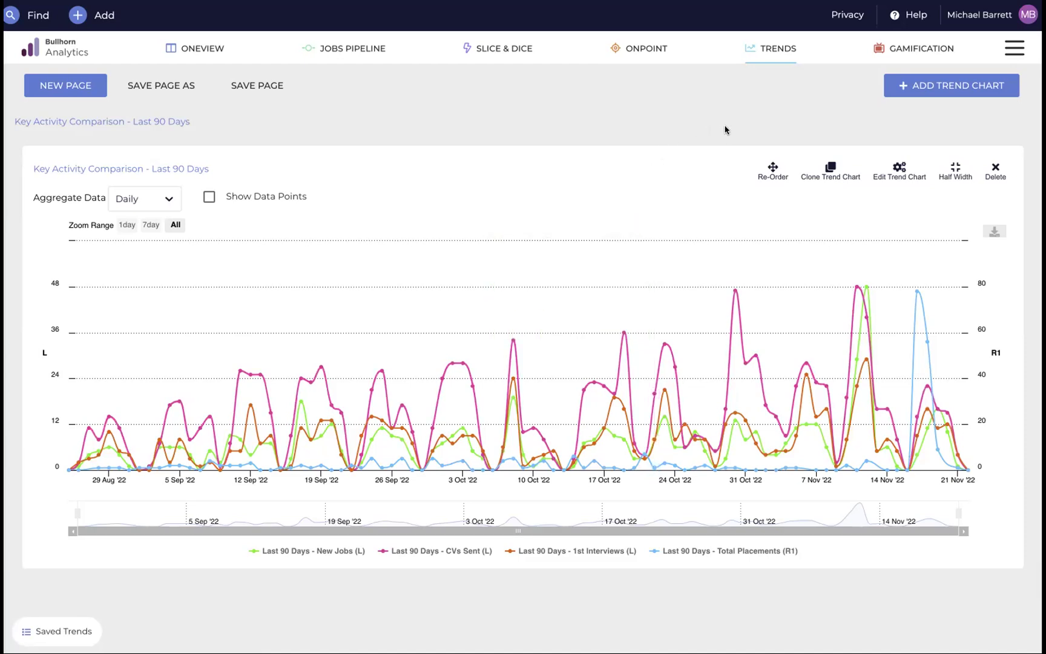
{"action": "left_click", "coordinate": [889, 168]}
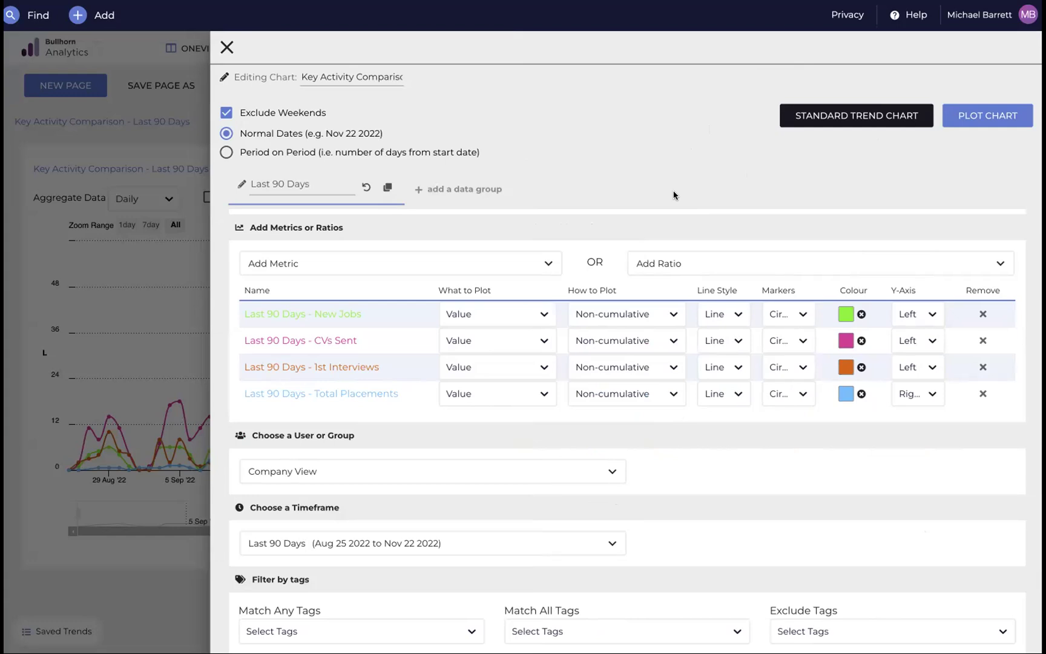
{"action": "left_click", "coordinate": [541, 262]}
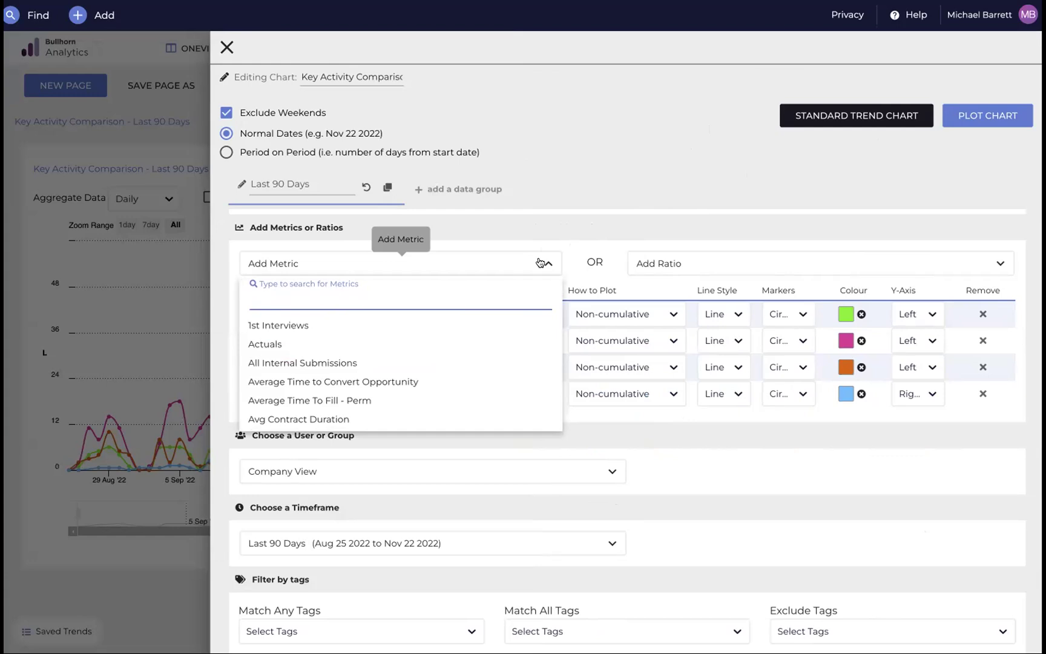
{"action": "left_click", "coordinate": [544, 264]}
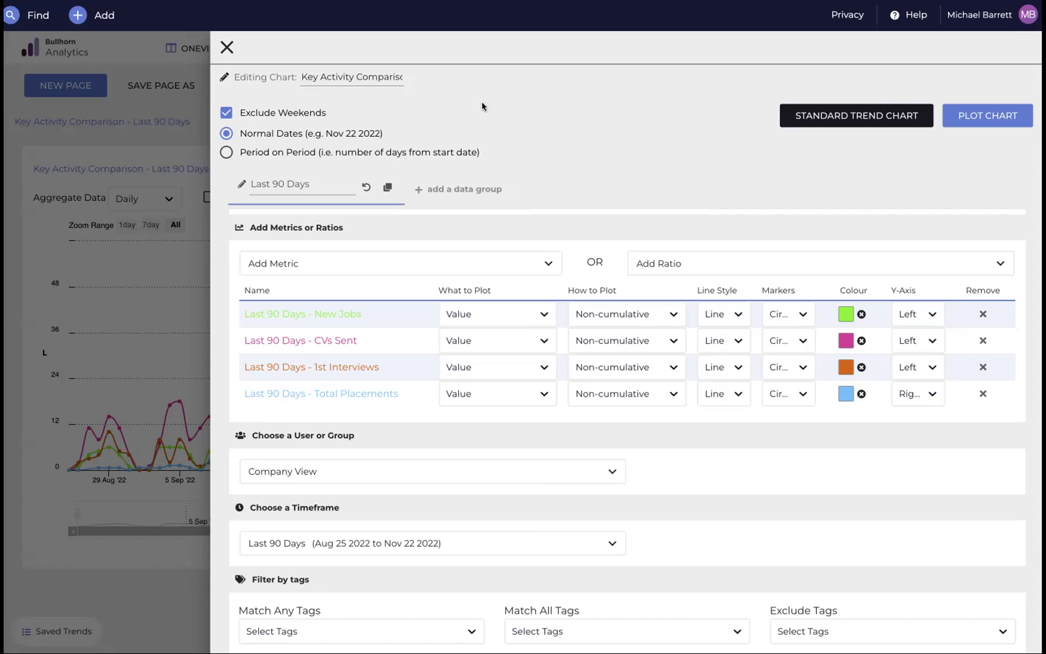
{"action": "left_click", "coordinate": [222, 50]}
Open the Main Company Channel from the Gamification channels.
{"action": "left_click", "coordinate": [886, 48]}
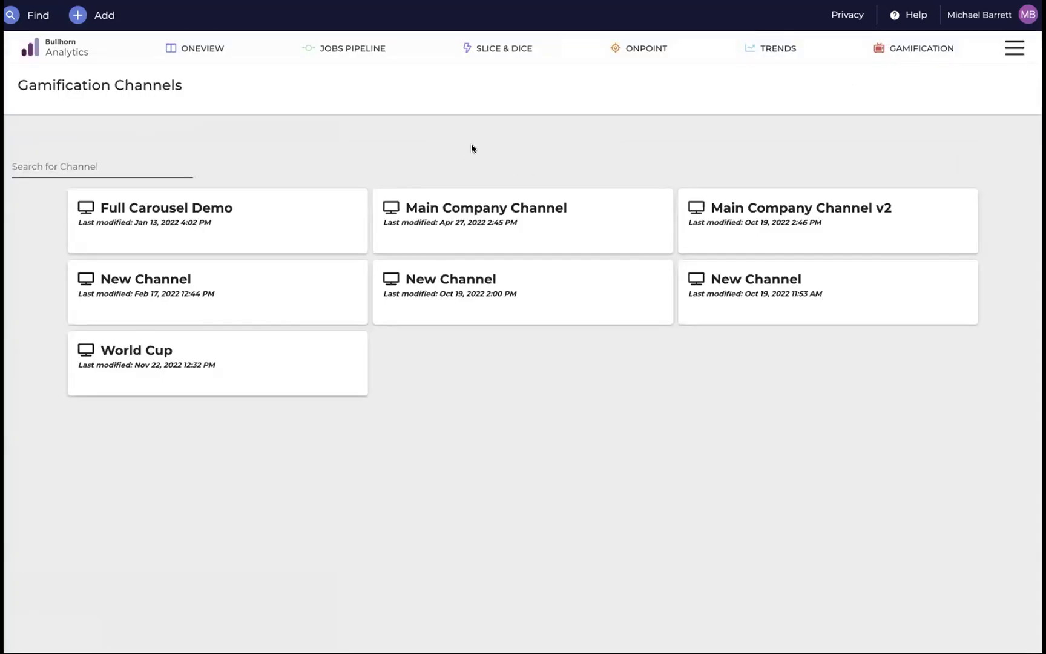
{"action": "left_click", "coordinate": [478, 196]}
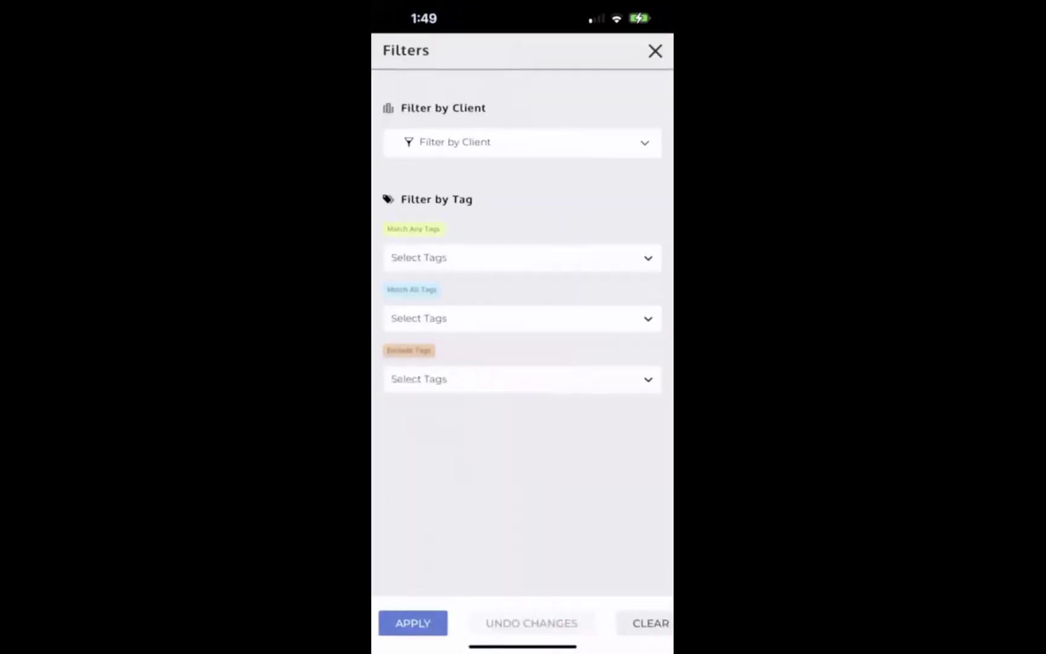
On the mobile version, filter the Company View by the Microsoft client set and review the filtered metrics.
{"action": "left_click", "coordinate": [454, 142]}
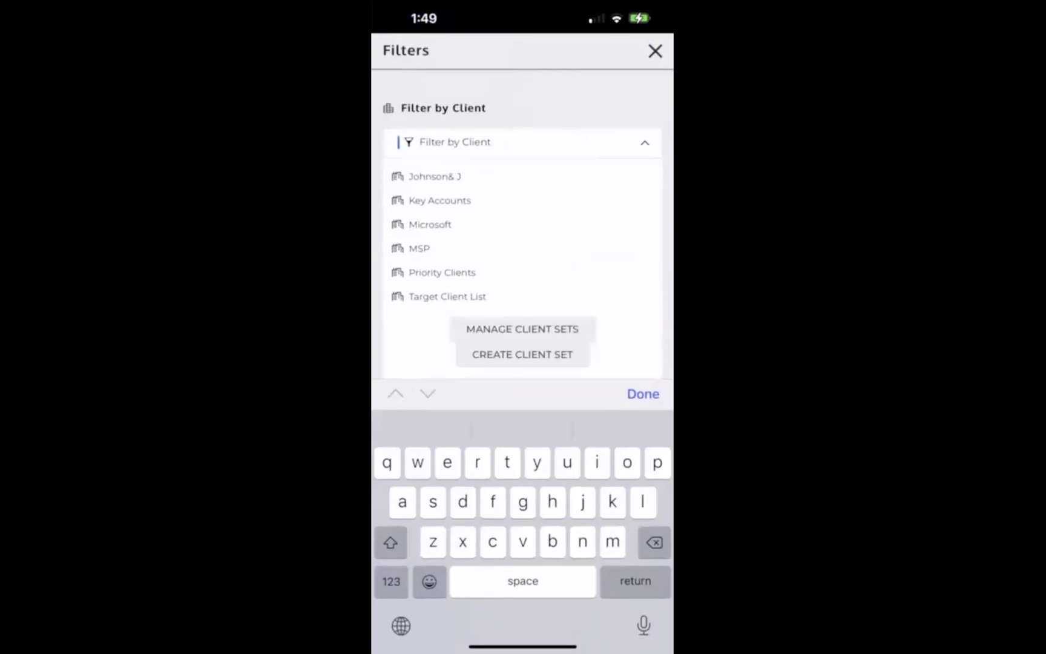
{"action": "left_click", "coordinate": [430, 224]}
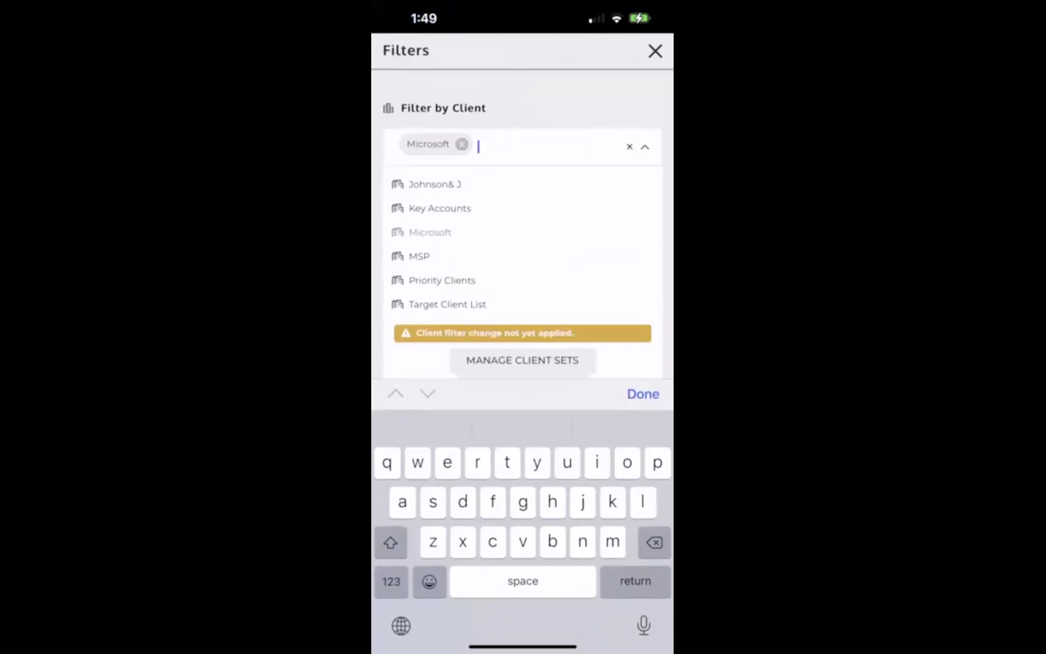
{"action": "left_click", "coordinate": [643, 393]}
{"action": "left_click", "coordinate": [413, 623]}
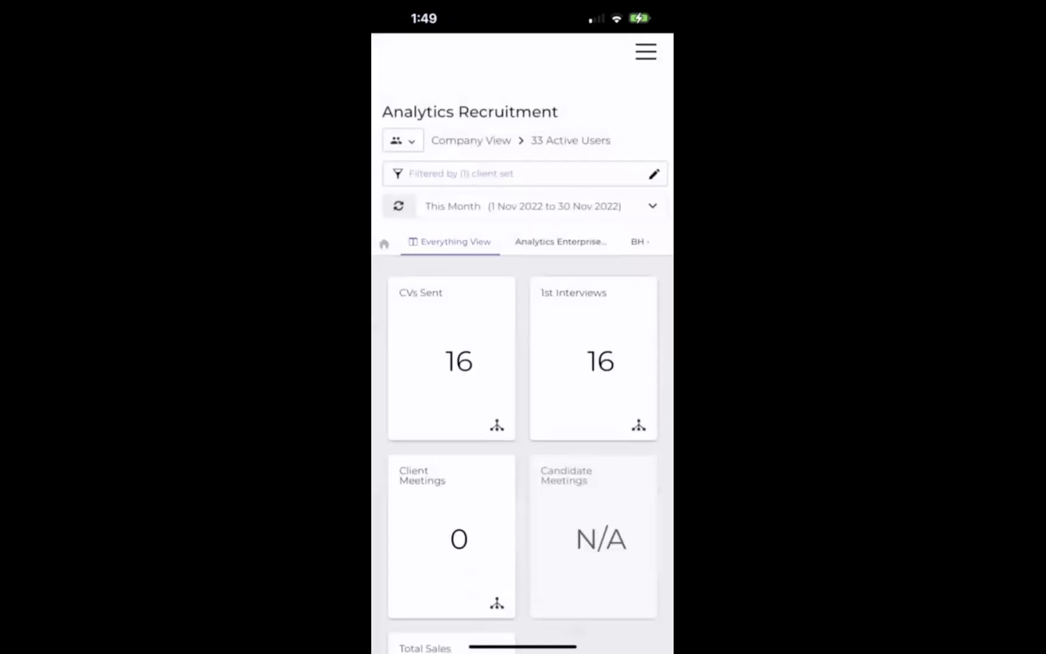
{"action": "scroll", "coordinate": [523, 343], "scroll_direction": "down", "scroll_amount": 10}
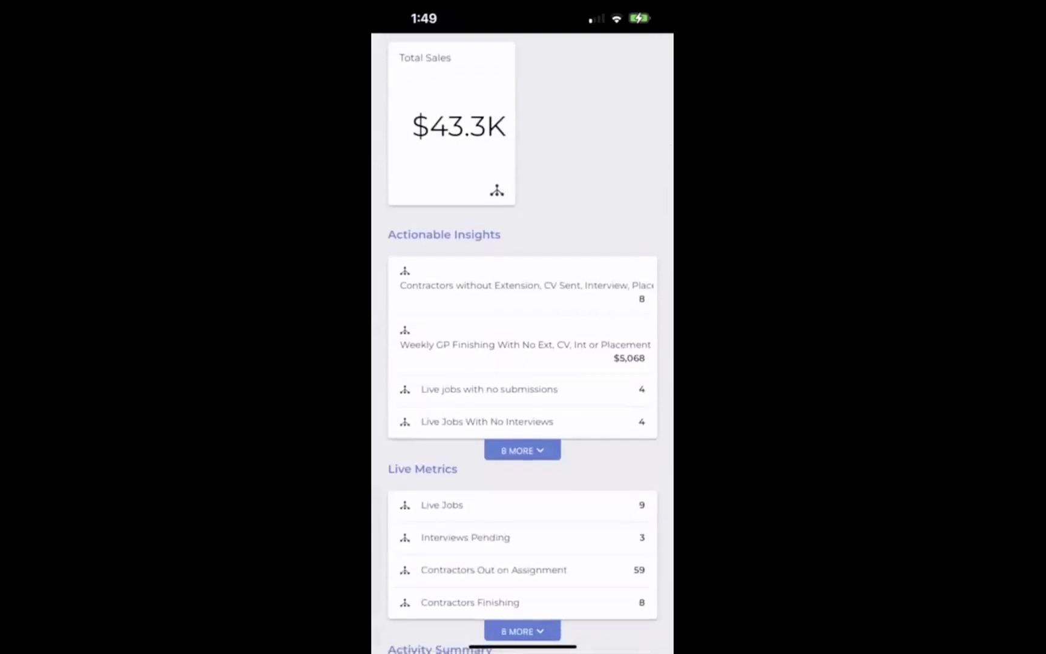
{"action": "scroll", "coordinate": [523, 343], "scroll_direction": "up", "scroll_amount": 10}
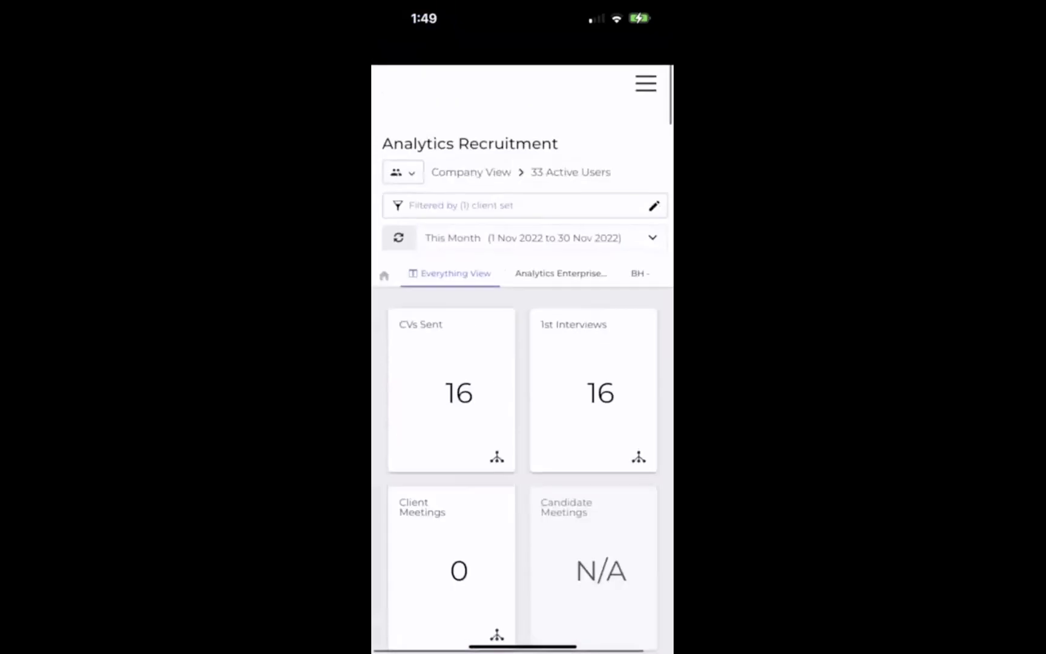
Open the individual dashboard of a user in the New York group from the active users list.
{"action": "left_click", "coordinate": [571, 140]}
{"action": "scroll", "coordinate": [479, 394], "scroll_direction": "down", "scroll_amount": 5}
{"action": "left_click", "coordinate": [470, 323]}
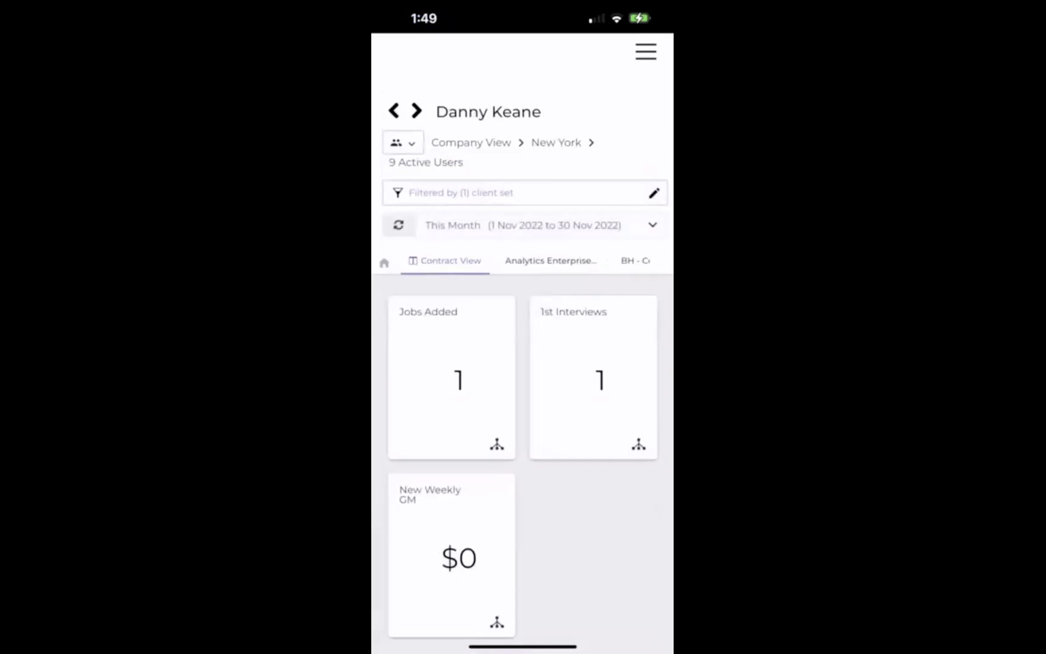
Remove the client set filter from the user's dashboard and apply the change.
{"action": "left_click", "coordinate": [645, 52]}
{"action": "left_click", "coordinate": [645, 52]}
{"action": "left_click", "coordinate": [448, 193]}
{"action": "left_click", "coordinate": [462, 144]}
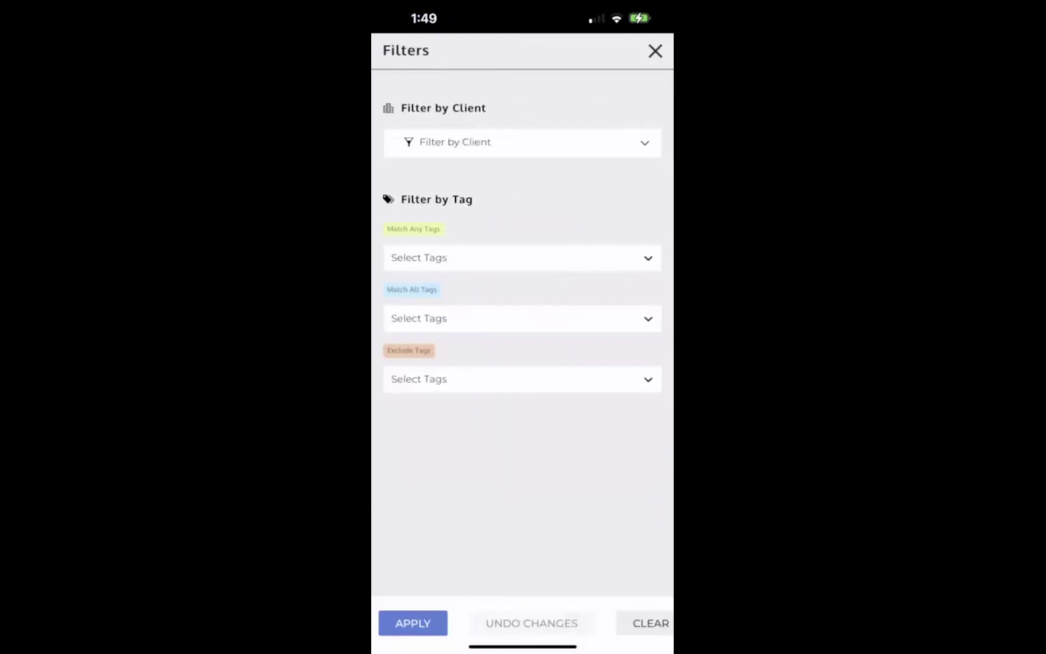
{"action": "left_click", "coordinate": [413, 623]}
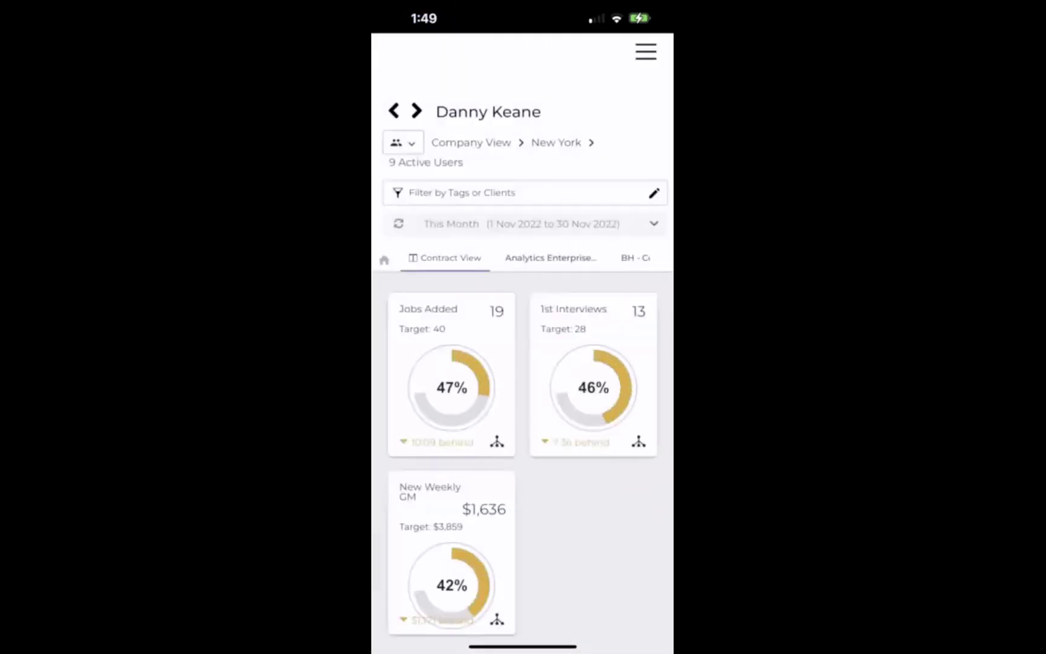